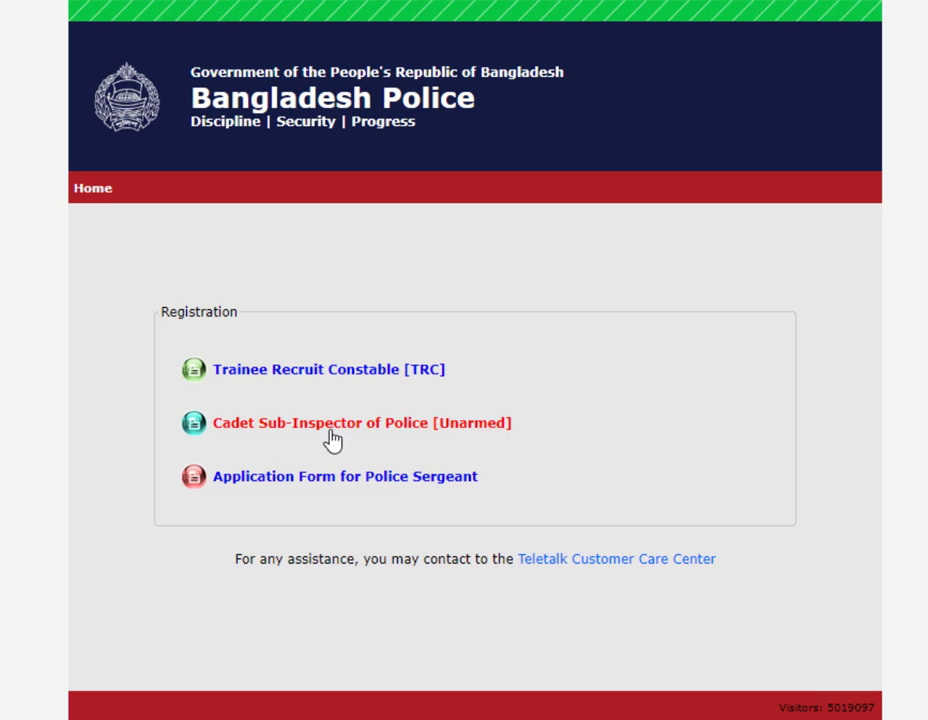
- Open the Cadet Sub-Inspector application form and select the Cadet Sub-Inspector [Unarmed] post
left_click(333, 438)
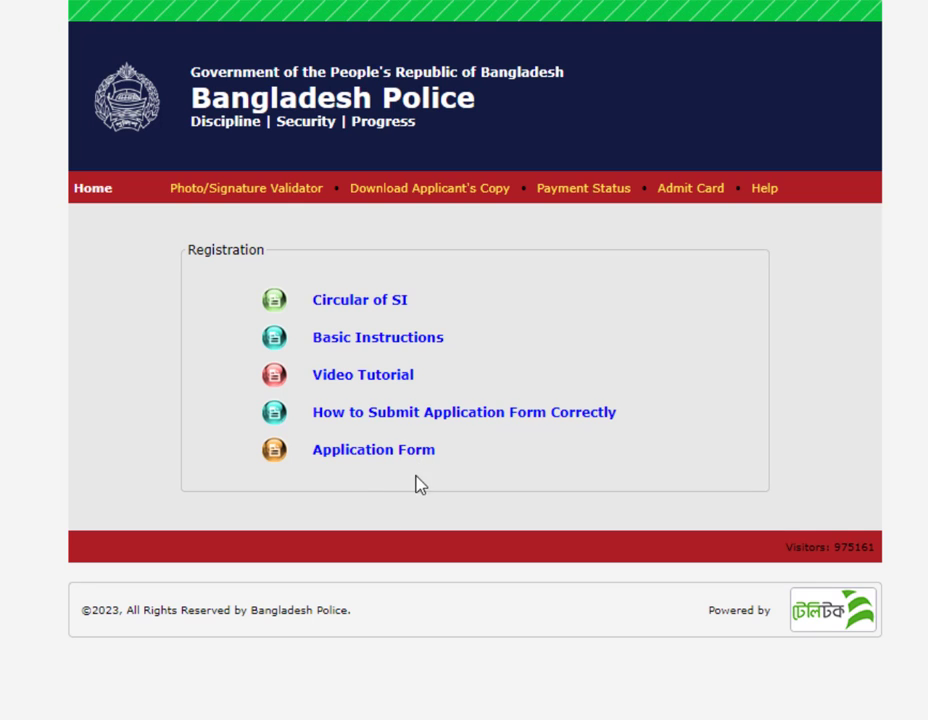
left_click(387, 459)
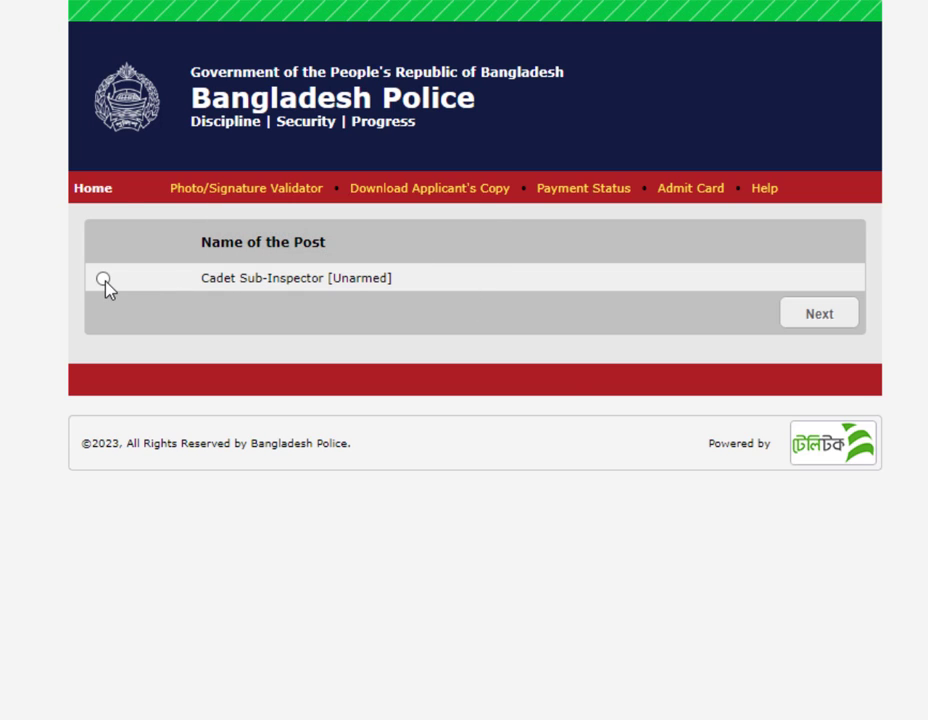
left_click(104, 280)
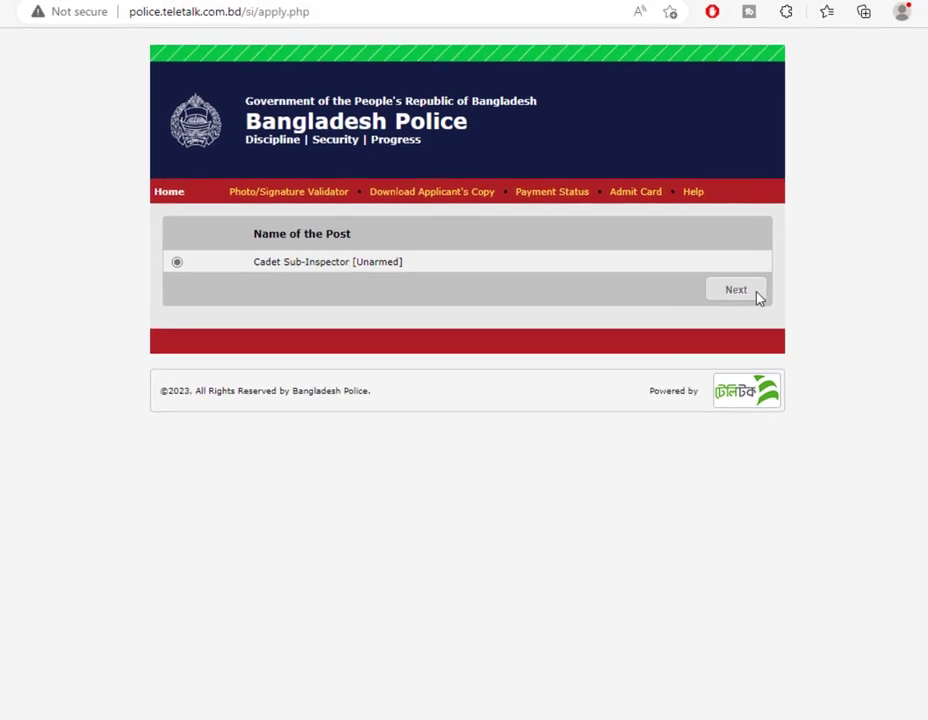
left_click(819, 313)
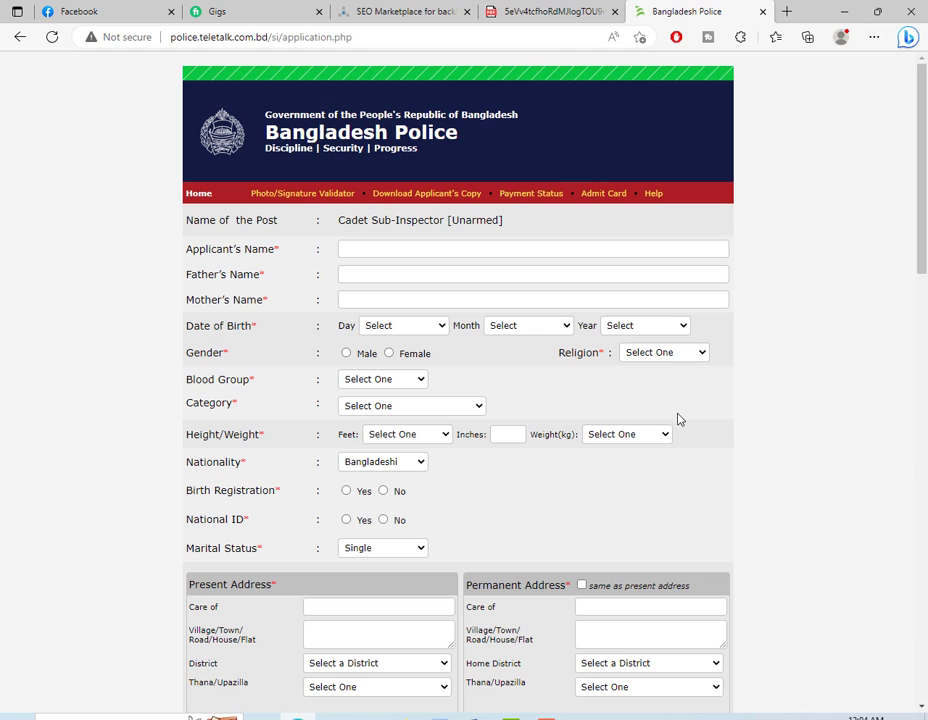
- Zoom the form to 125% and enter the applicant's, father's and mother's names
key("ctrl+plus")
key("ctrl+plus")
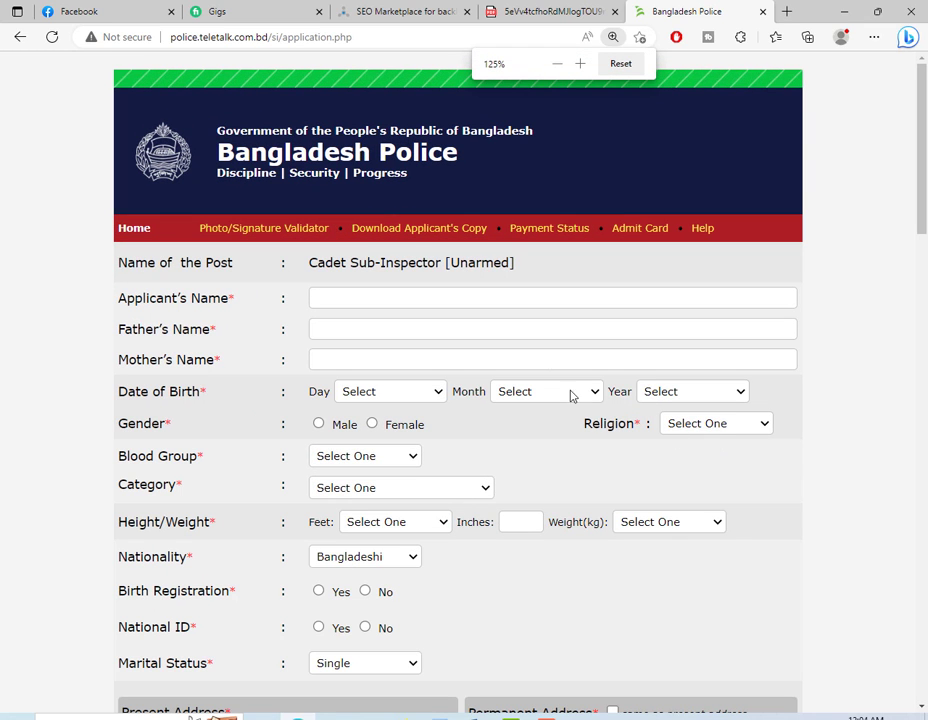
left_click(390, 298)
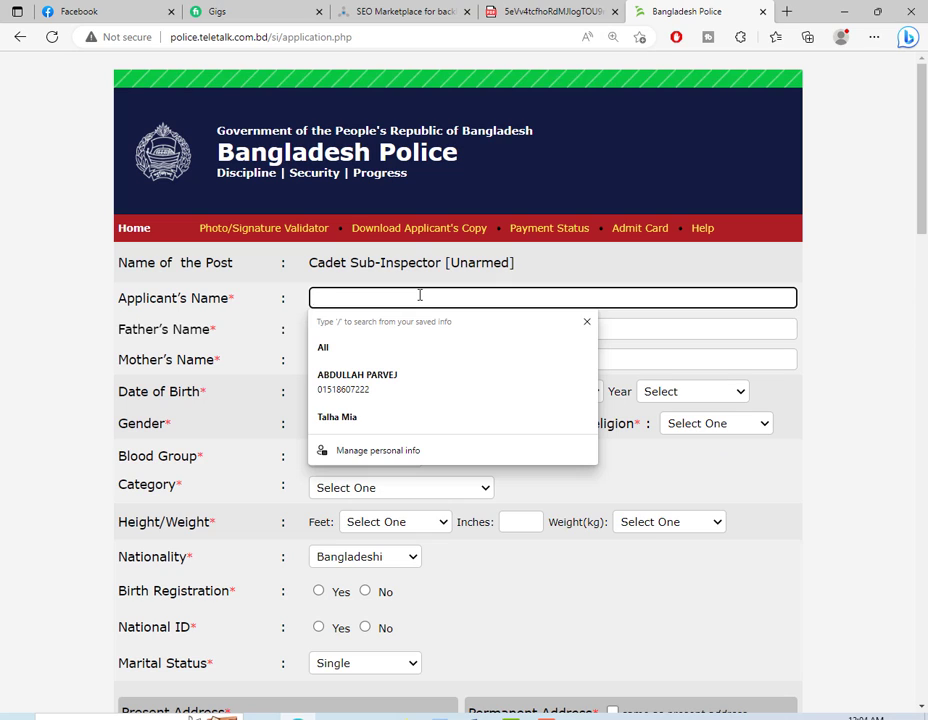
type("md")
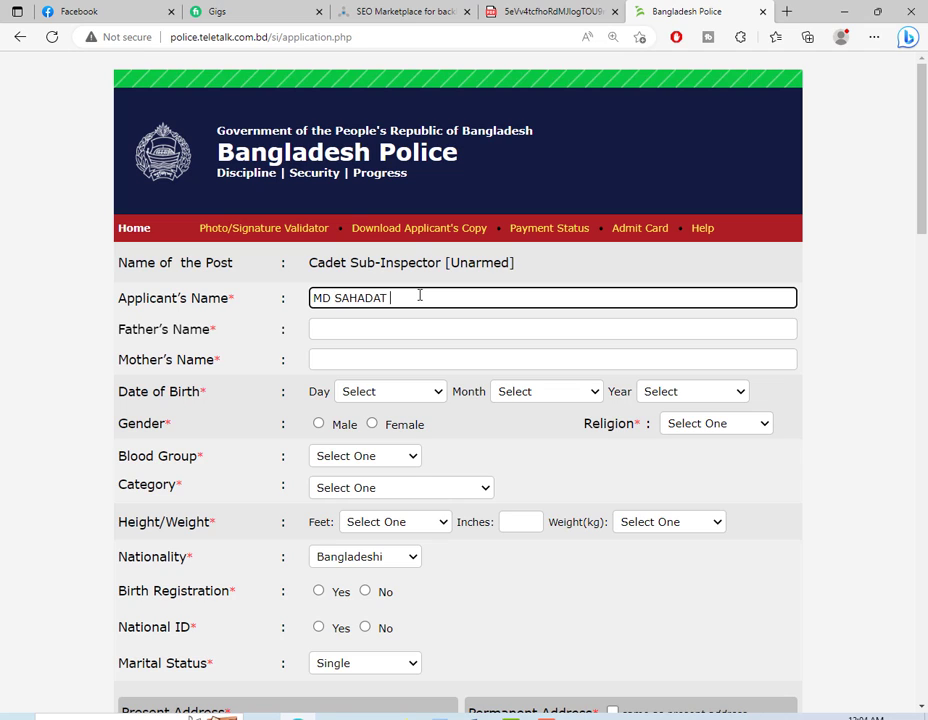
key("Tab")
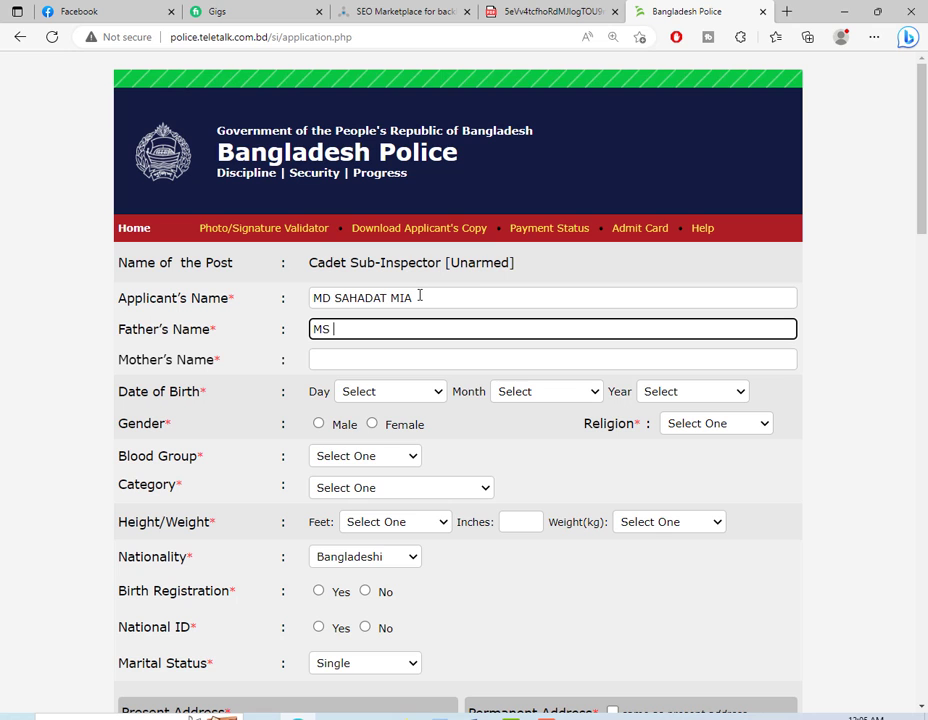
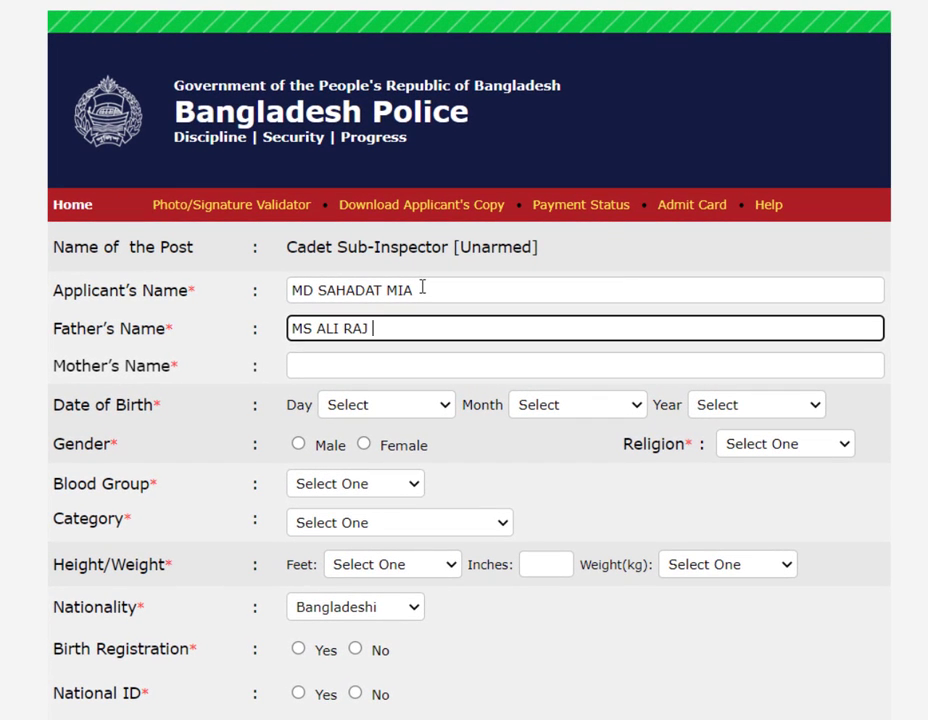
key("Tab")
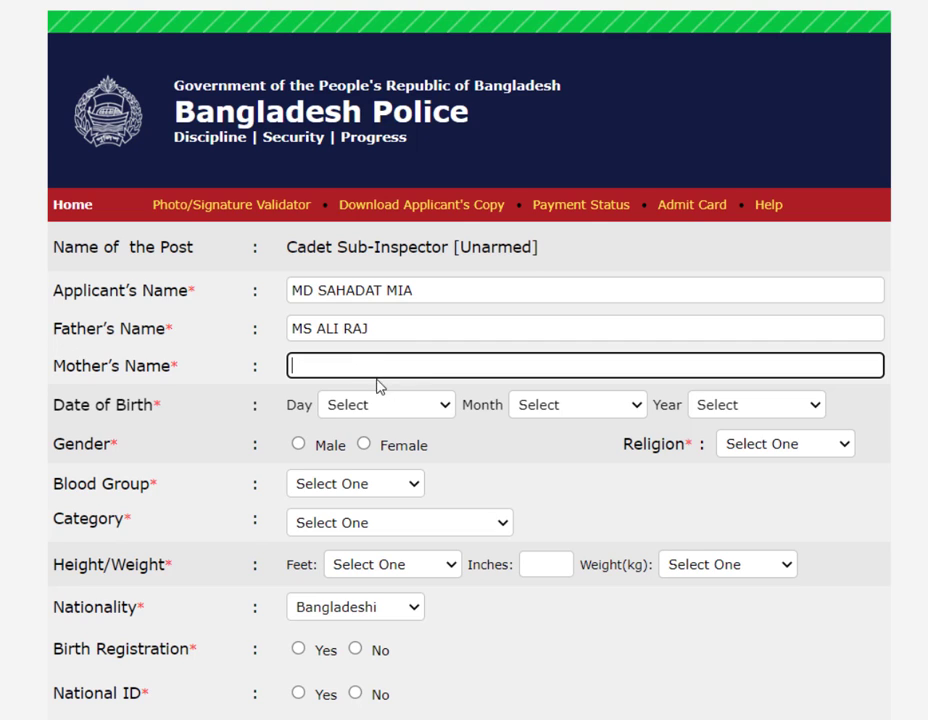
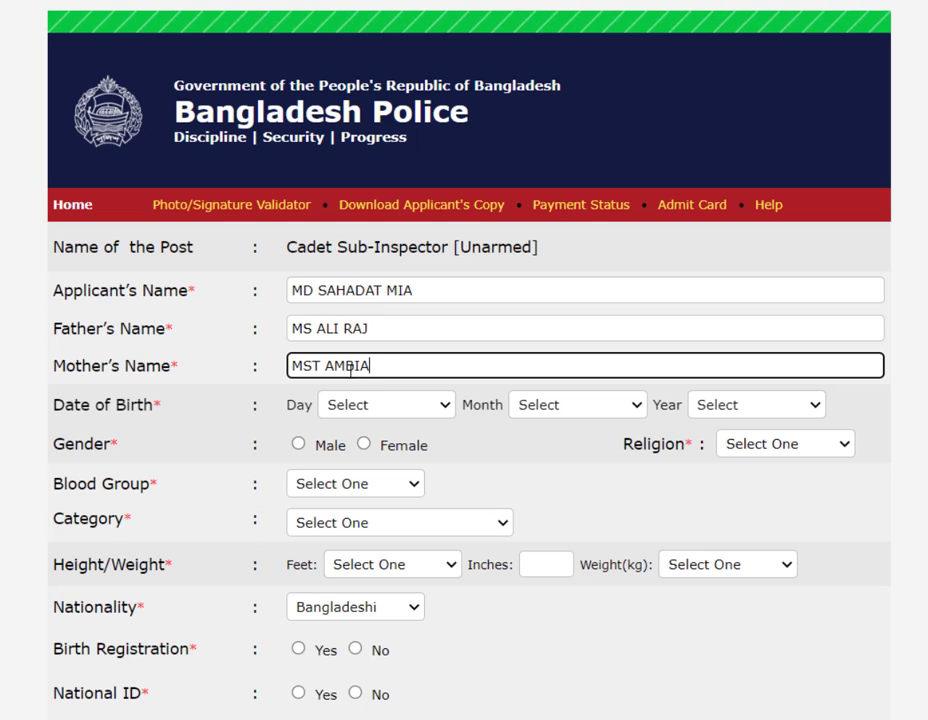
left_click(394, 408)
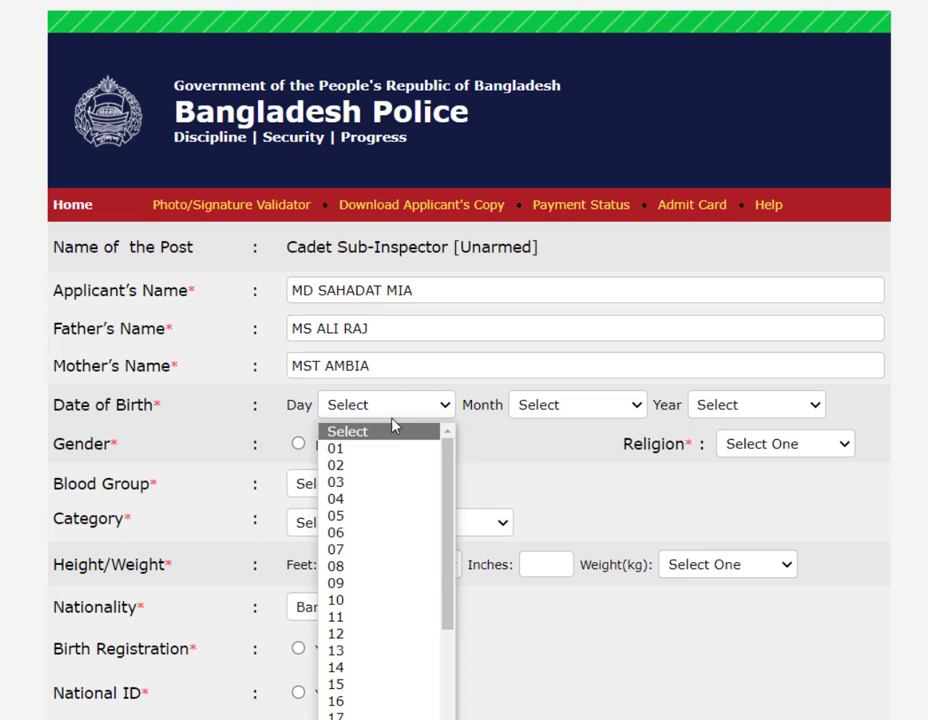
left_click(381, 483)
left_click(570, 408)
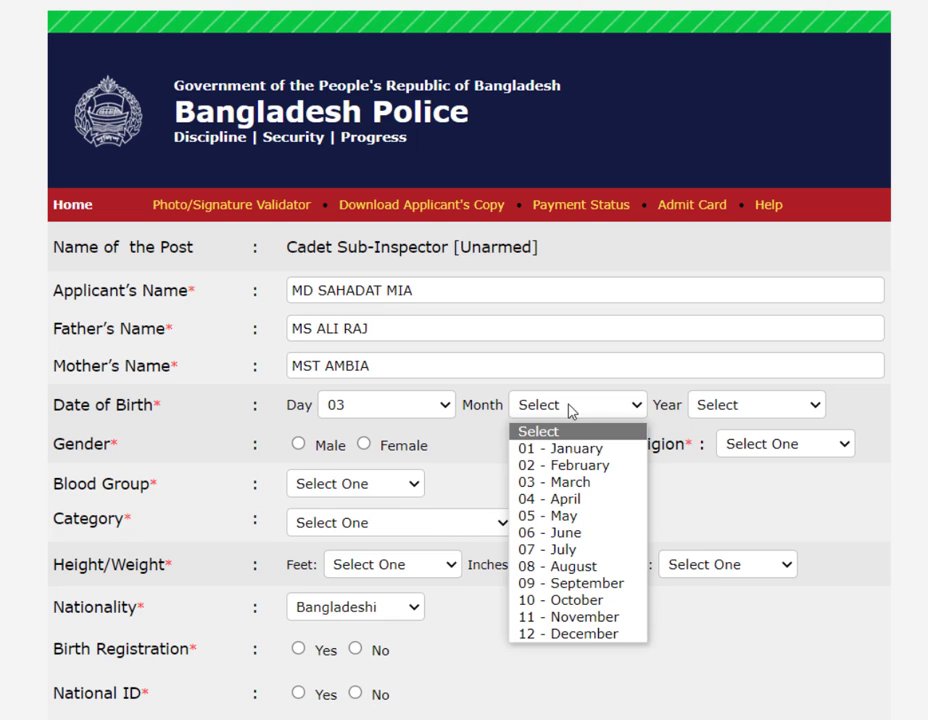
left_click(580, 522)
left_click(748, 410)
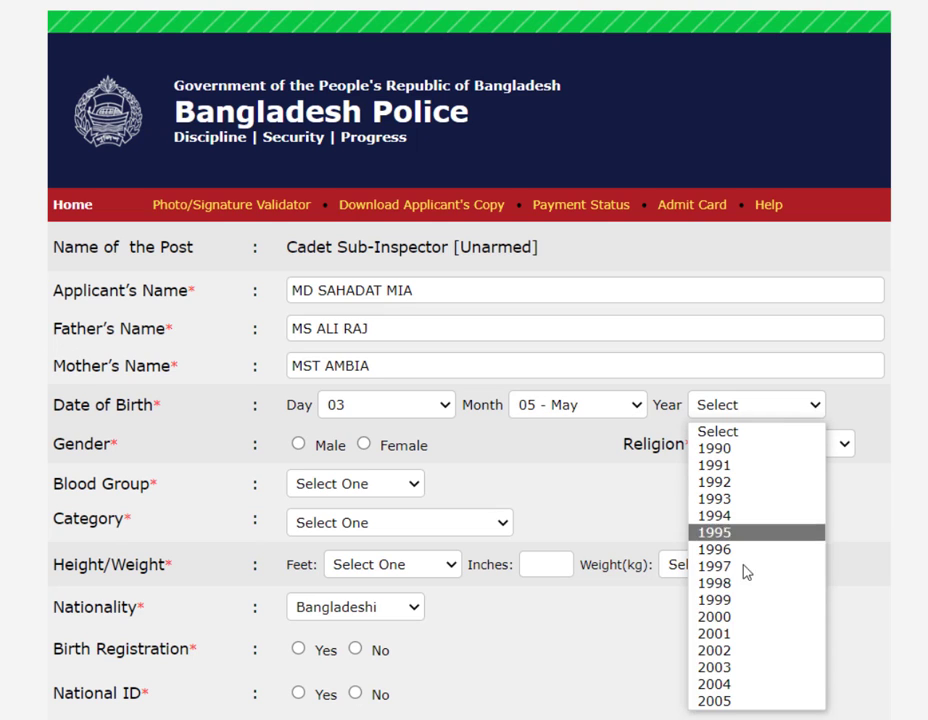
type("1999")
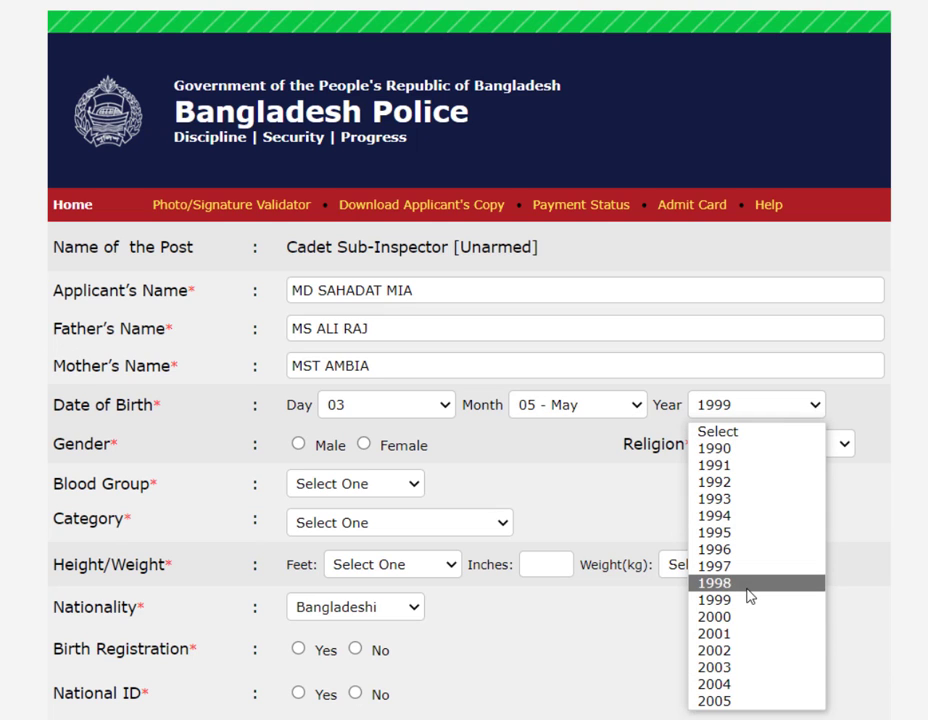
left_click(739, 584)
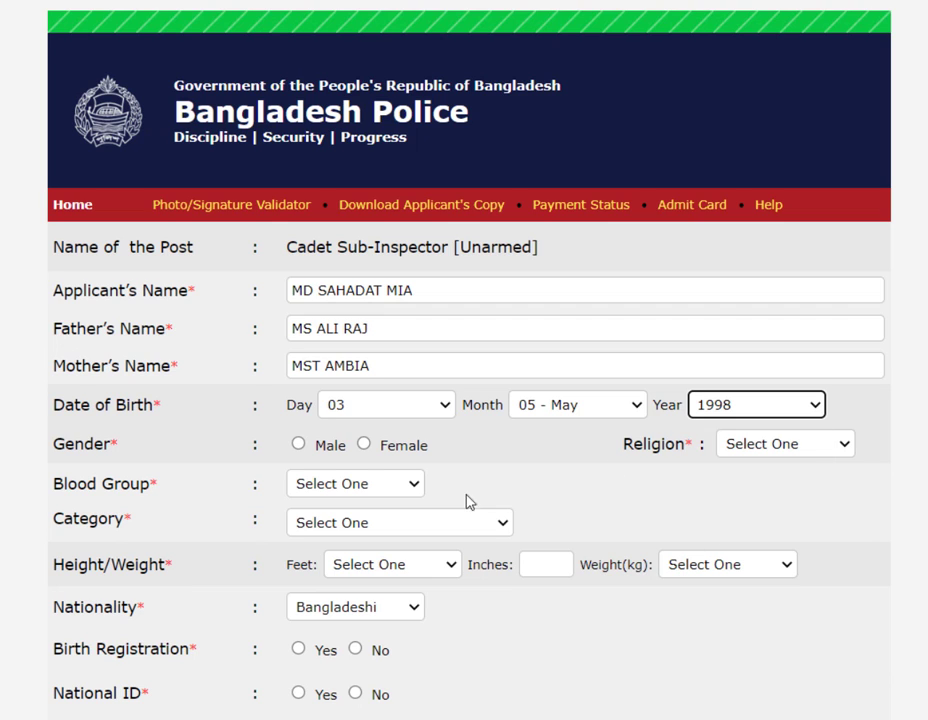
- Set gender Male, religion Islam, blood group AB+ and category General
left_click(300, 443)
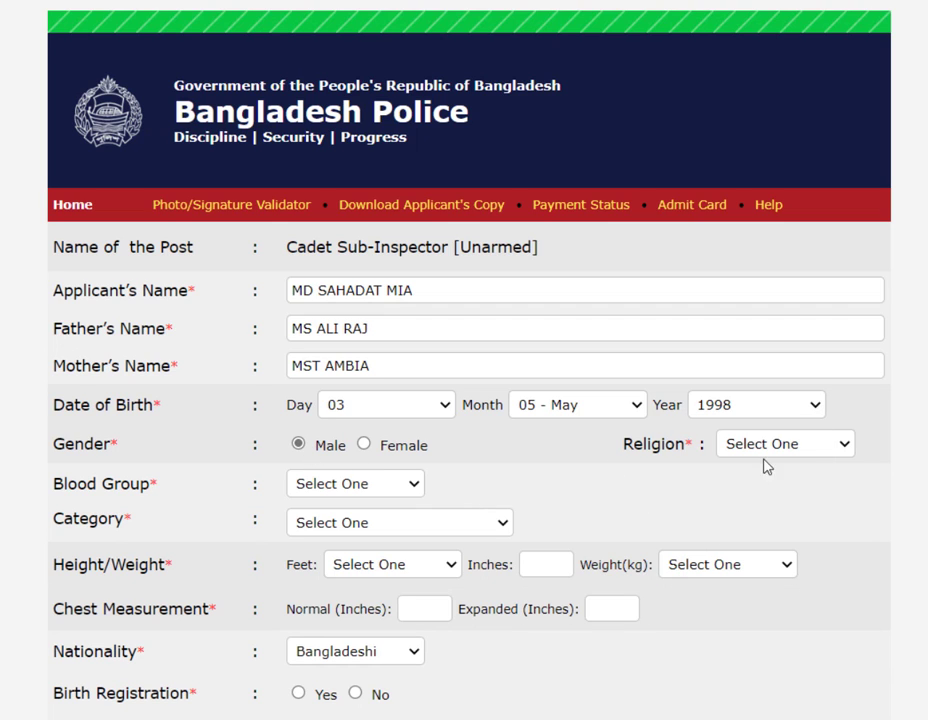
left_click(790, 447)
left_click(776, 489)
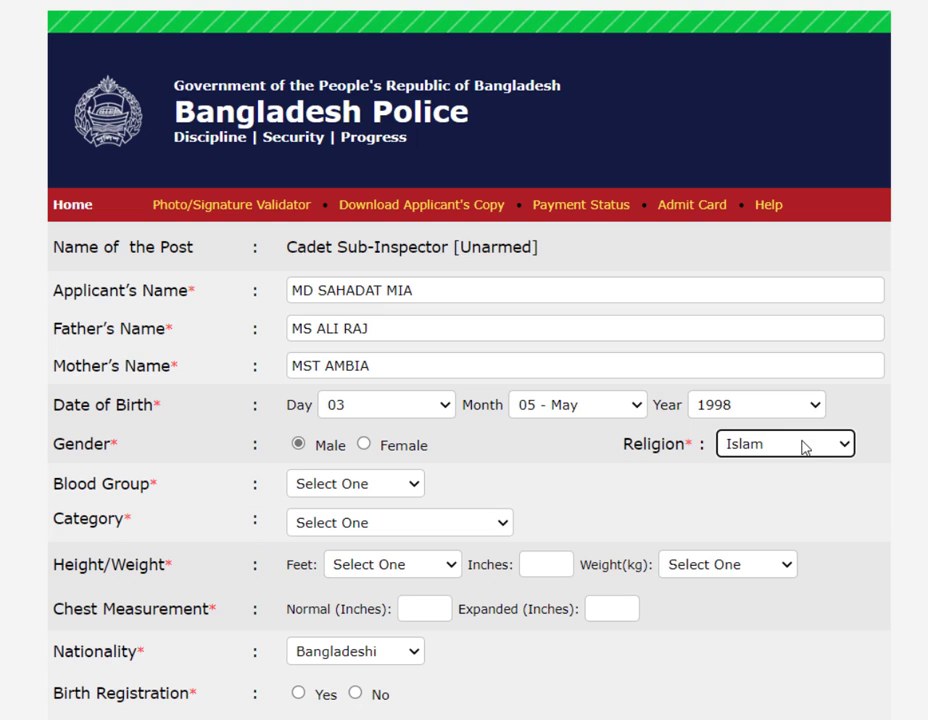
left_click(800, 445)
left_click(797, 445)
left_click(385, 488)
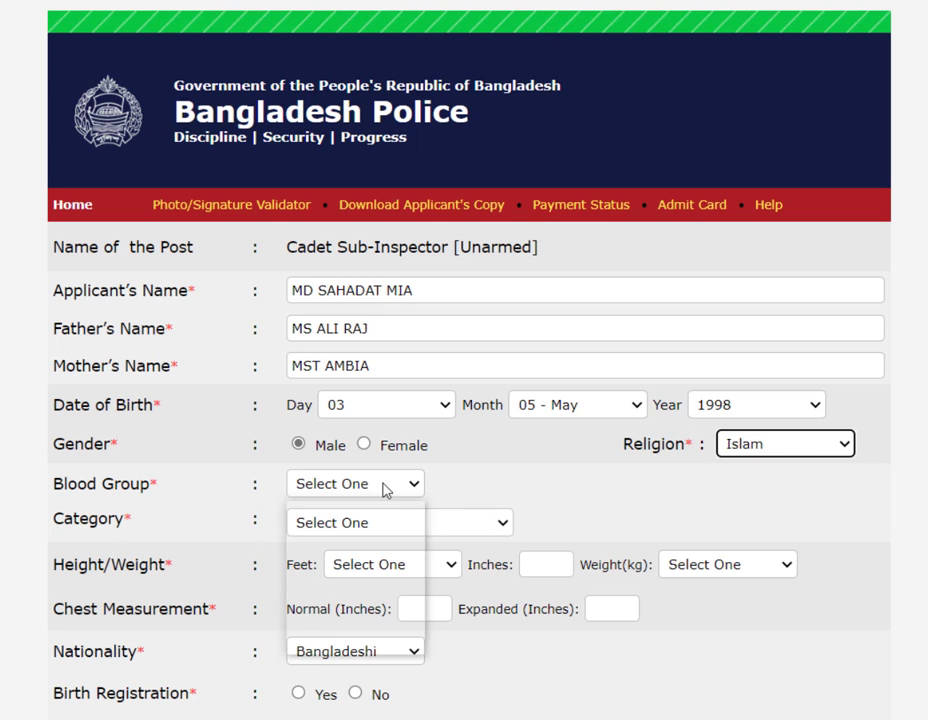
left_click(355, 598)
left_click(379, 531)
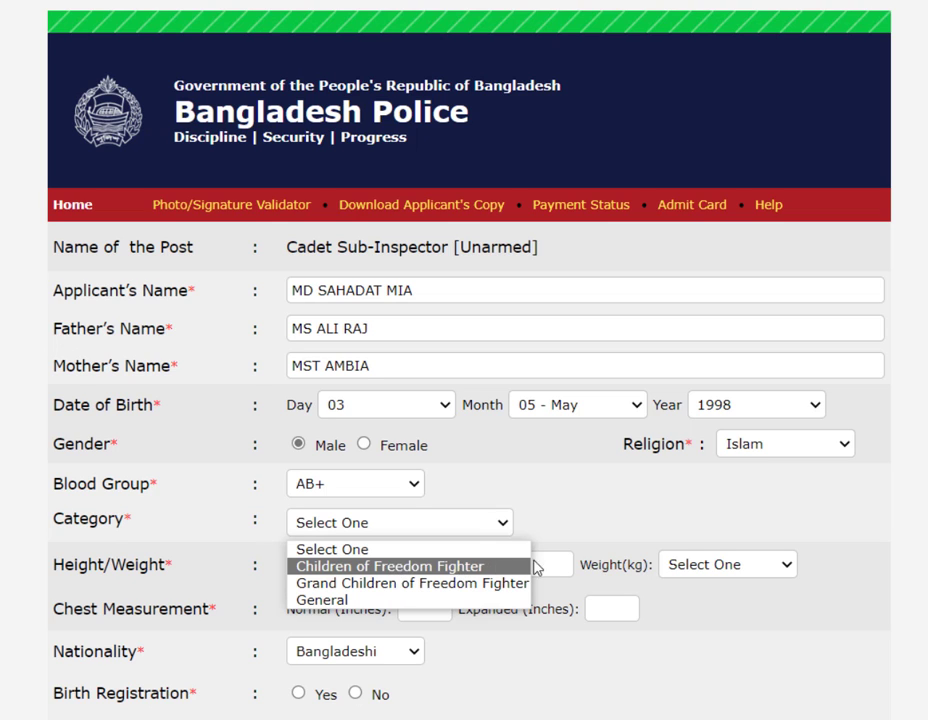
left_click(327, 601)
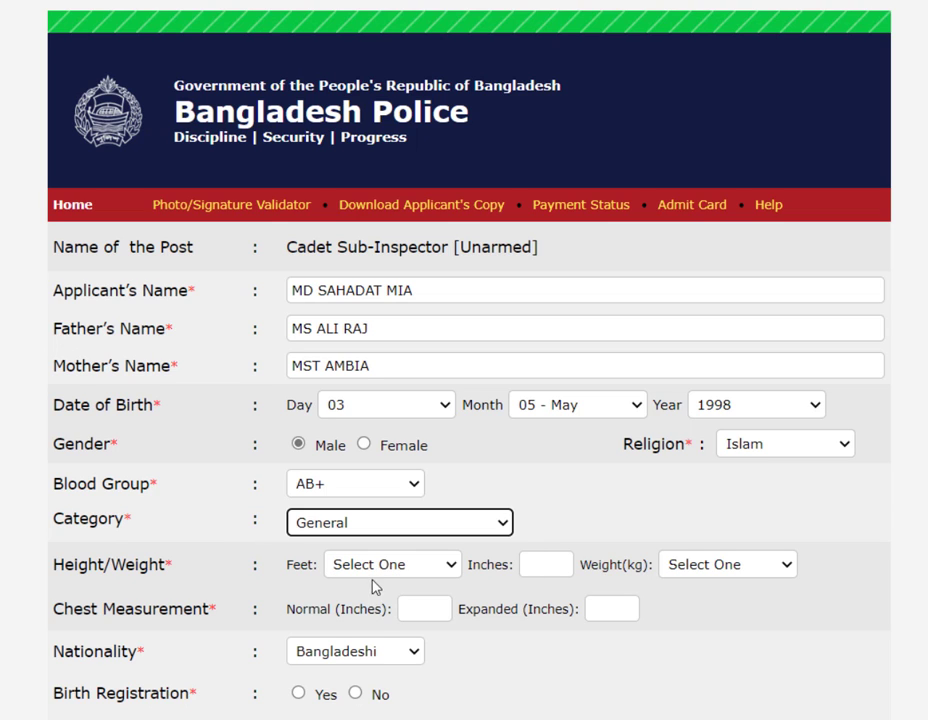
- Enter height 5 ft 8 in, weight 64 kg, and chest 34 inches normal, 36 expanded
left_click(408, 570)
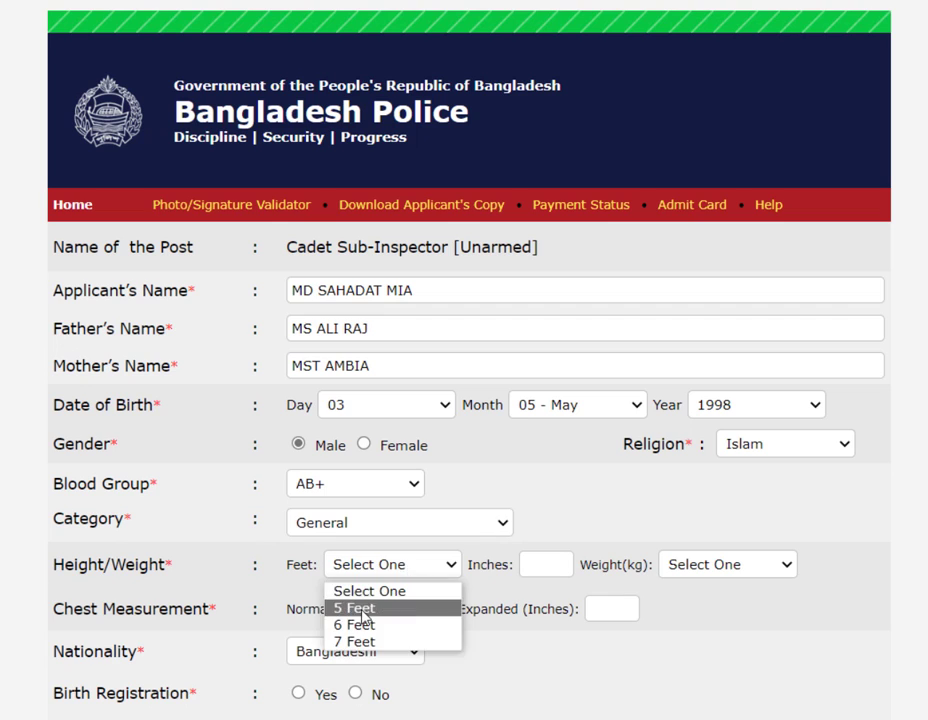
left_click(358, 609)
left_click(571, 563)
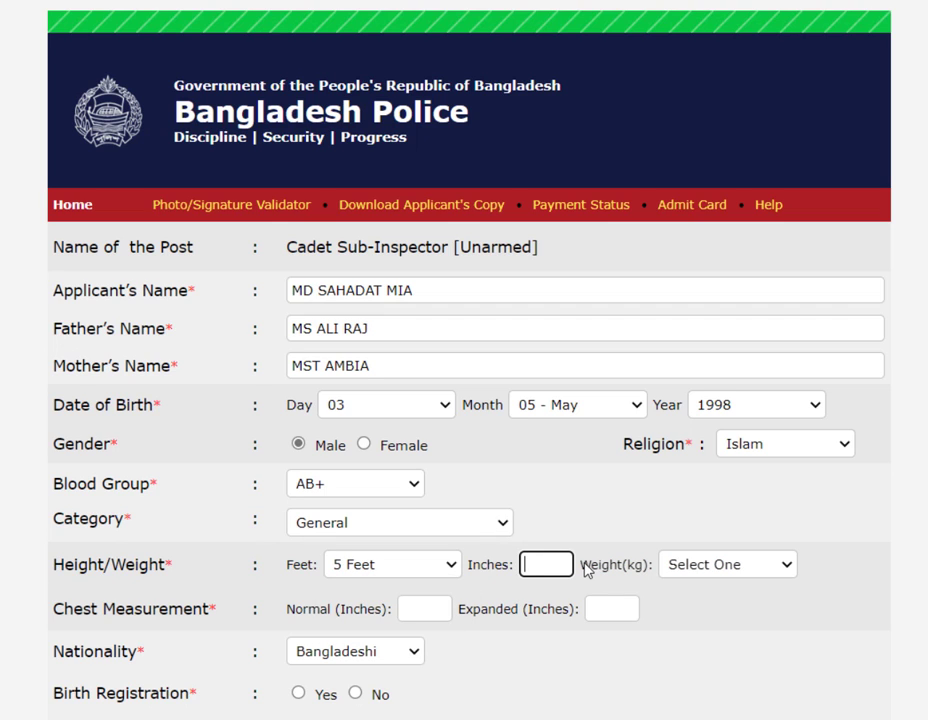
left_click_drag(545, 561, 506, 574)
left_click(741, 563)
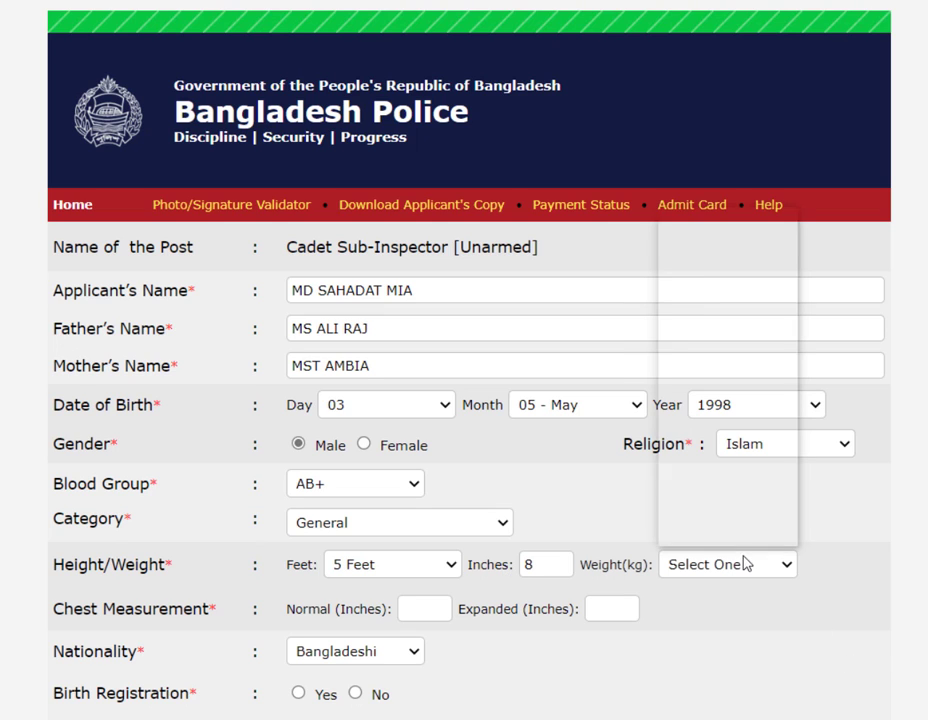
scroll(730, 450, "down", 1)
left_click(716, 491)
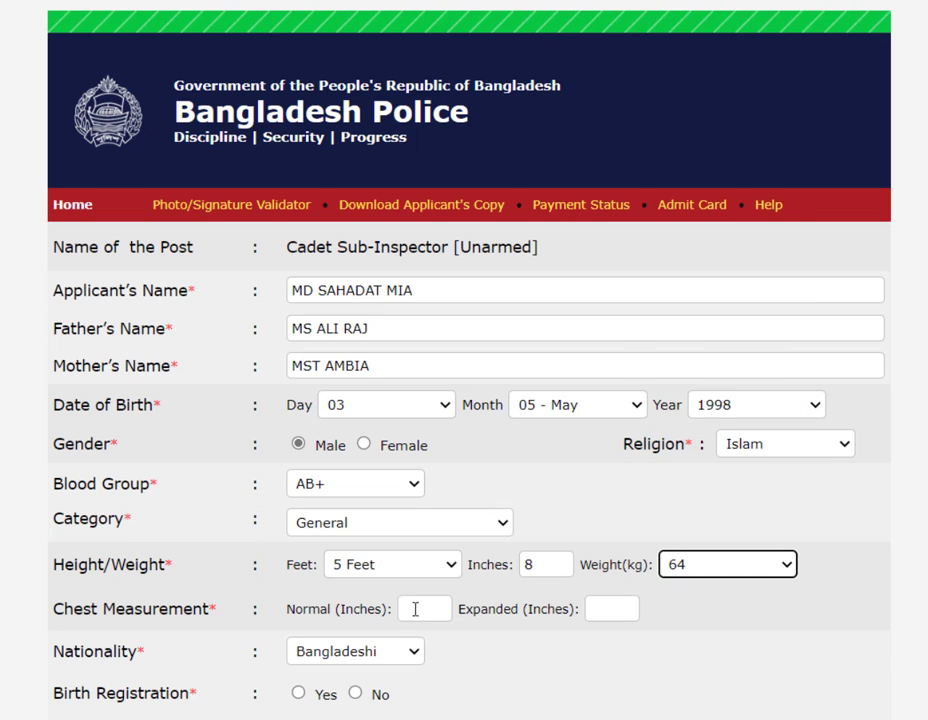
left_click(423, 608)
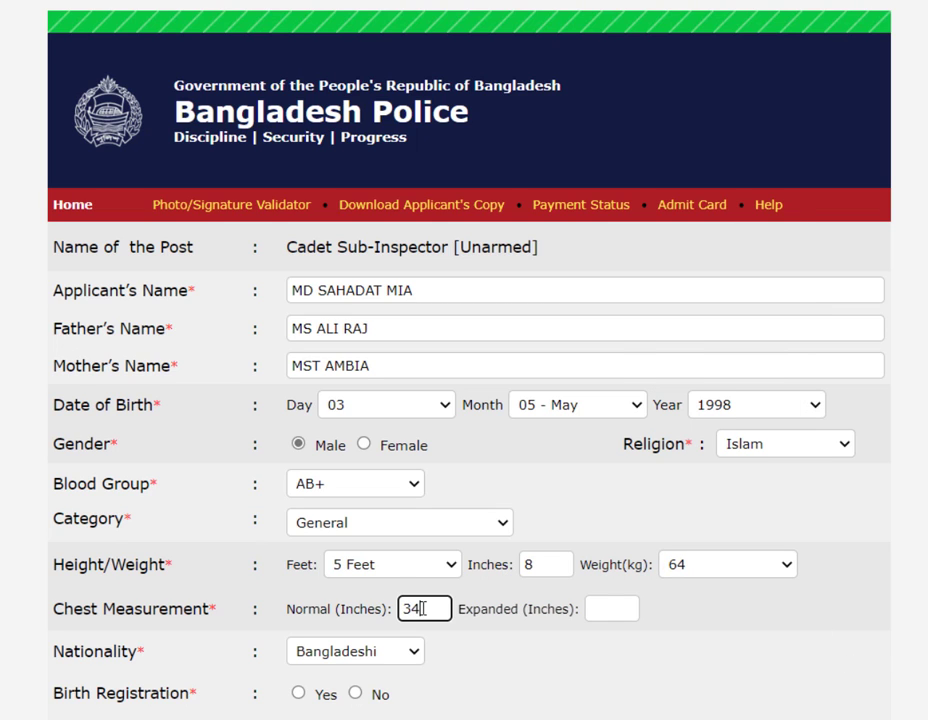
key("Tab")
type("36")
scroll(346, 516, "down", 3)
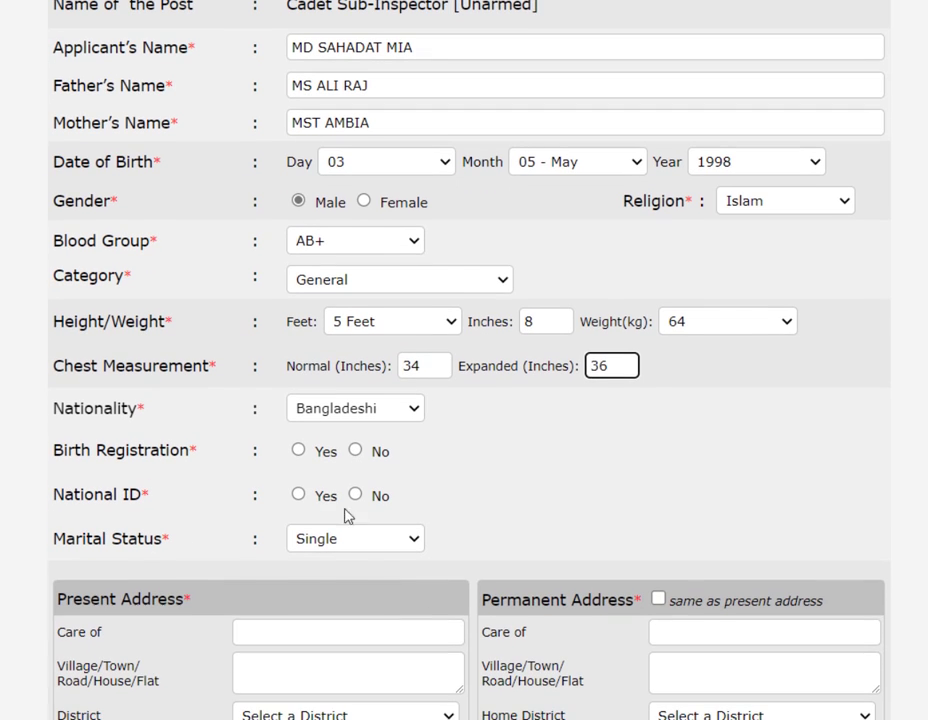
- Answer No for birth registration, Yes for National ID with its number, and keep marital status Single
left_click(357, 451)
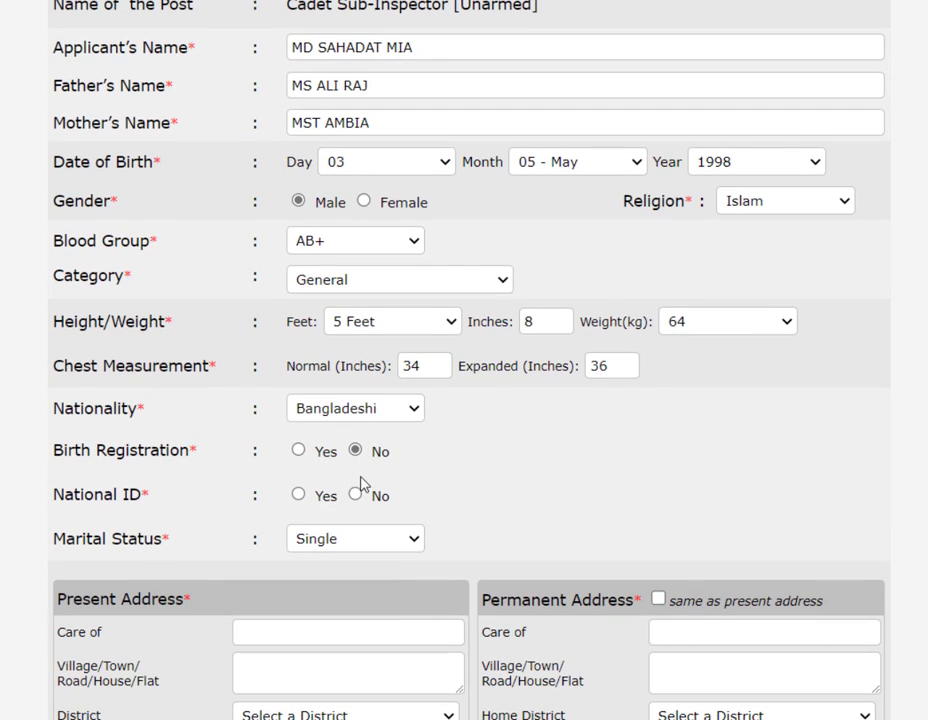
left_click(299, 497)
left_click(517, 489)
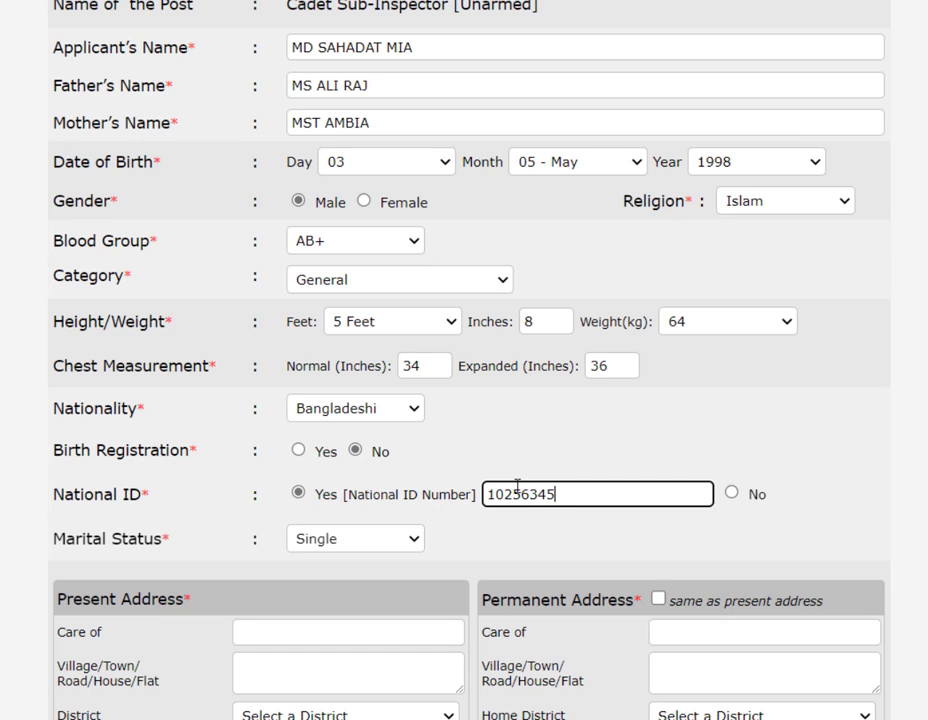
left_click(325, 545)
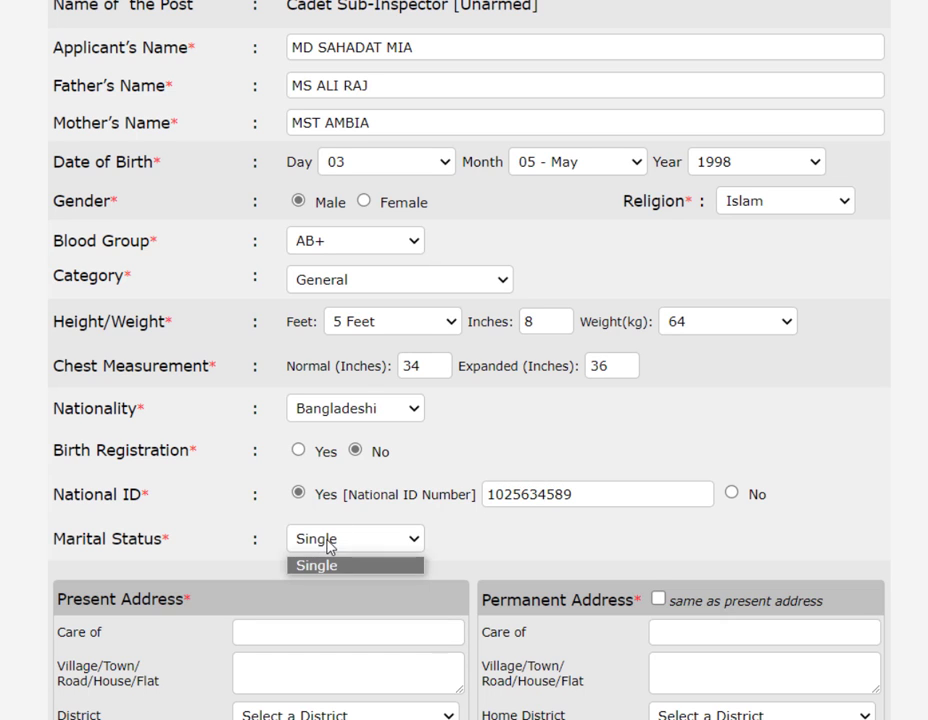
left_click(325, 548)
- Copy the father's name into the present address Care of field
scroll(296, 458, "down", 1)
scroll(414, 379, "up", 2)
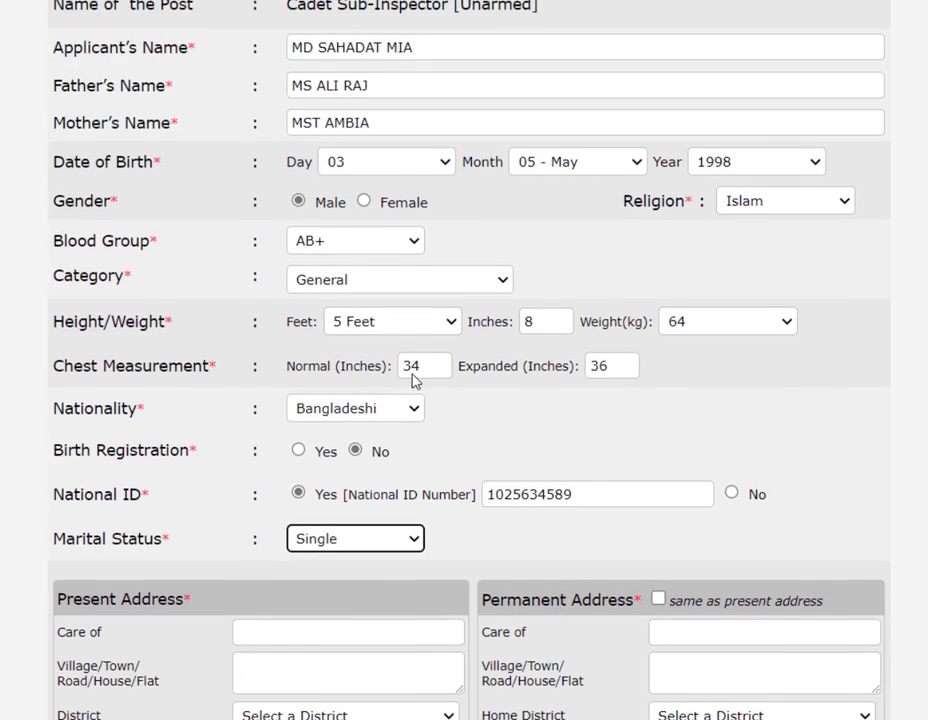
triple_click(334, 205)
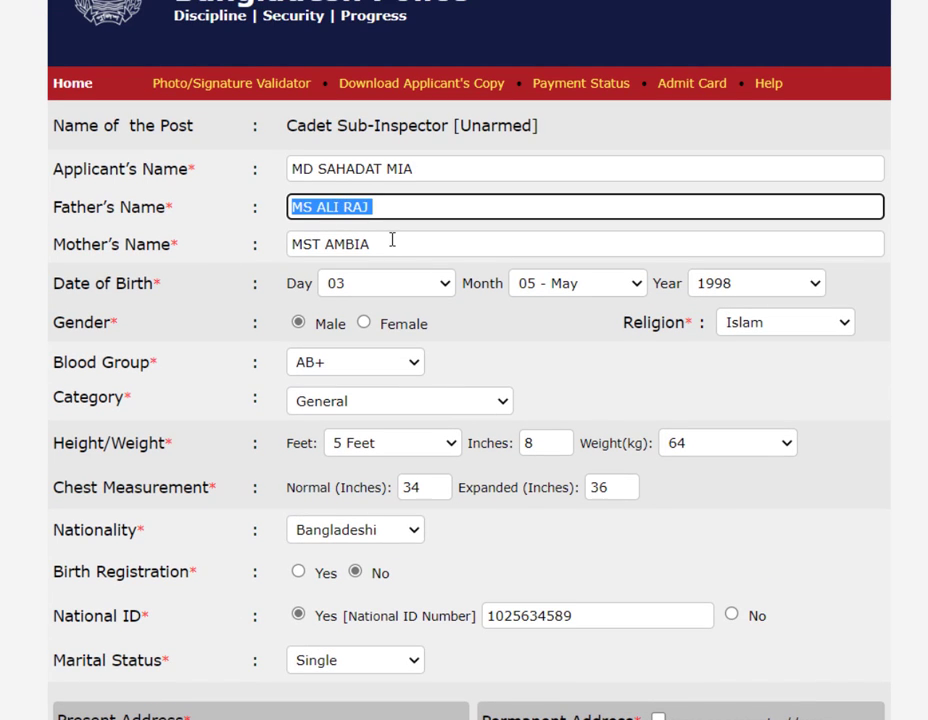
key("ctrl+c")
scroll(503, 524, "down", 3)
left_click(357, 514)
key("ctrl+v")
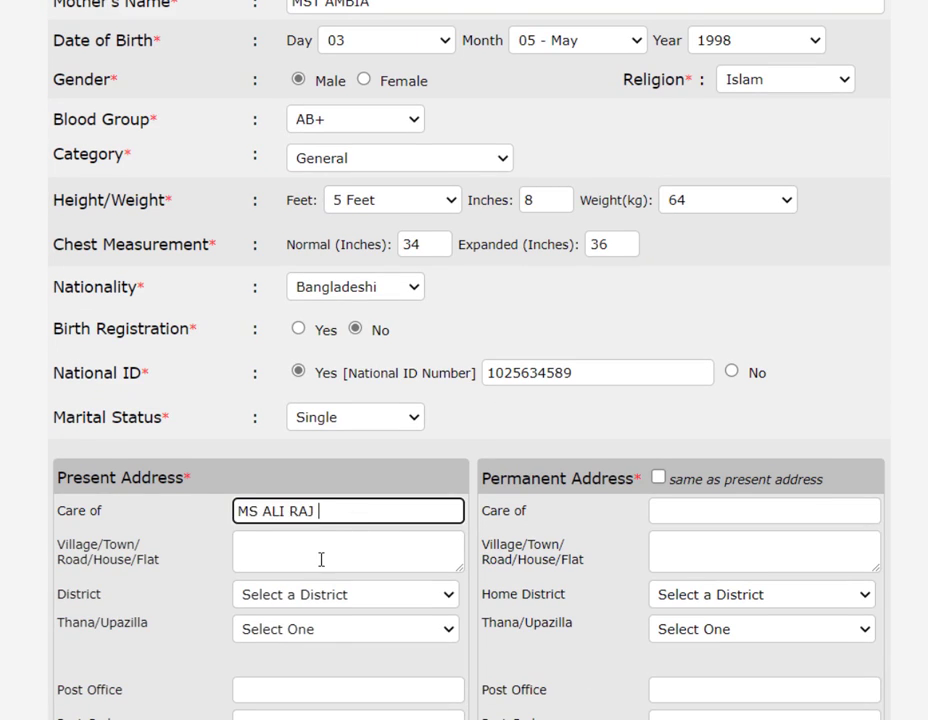
- Fill the present address: village MANDA, district, thana, post office MANDA and post code
left_click(371, 554)
type("MANDA")
key("Tab")
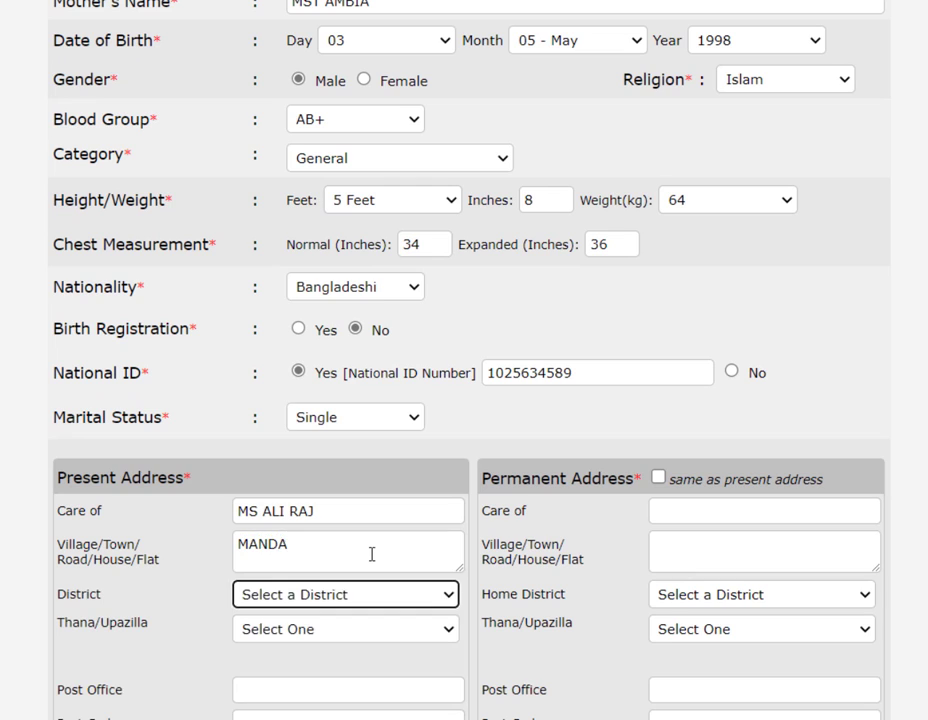
key("d")
key("Tab")
key("m")
key("Tab")
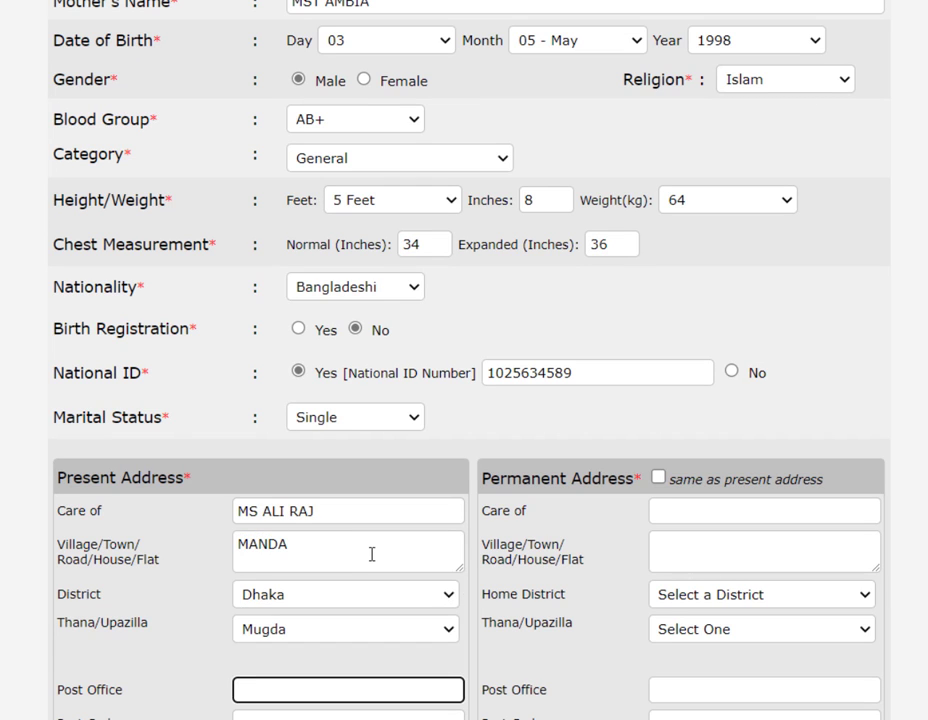
type("MANDA")
key("Tab")
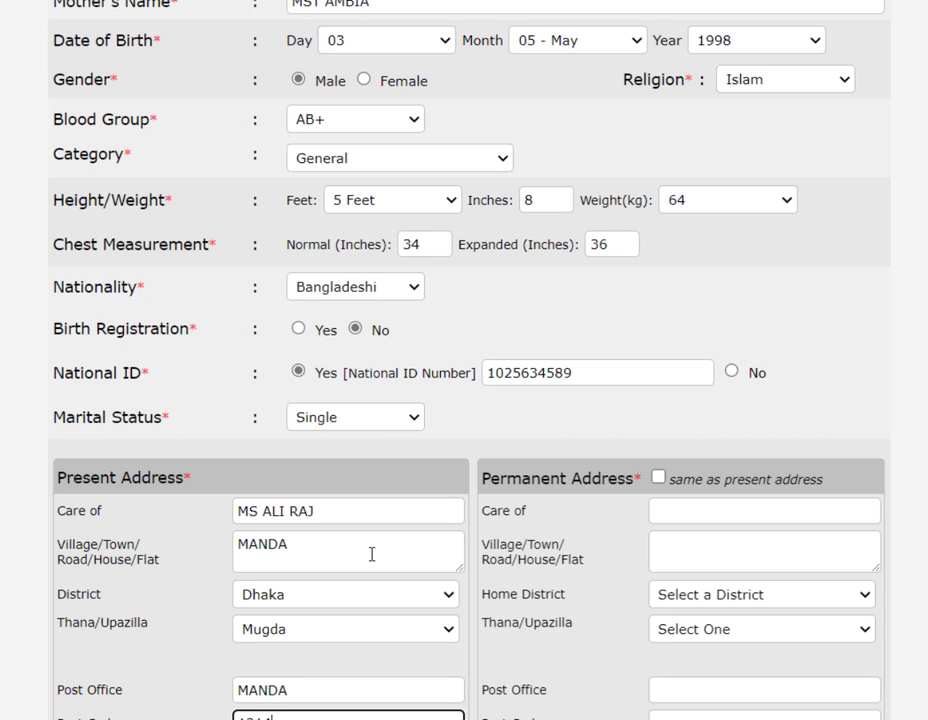
left_click(97, 479)
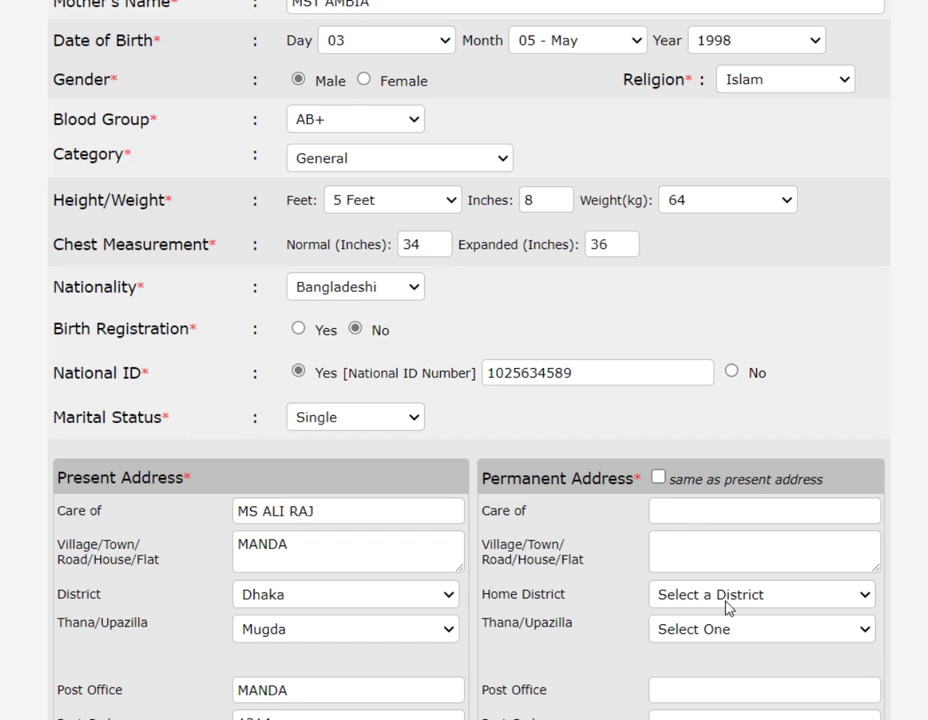
key("Tab")
- Mark the permanent address same as present and fill the saved mobile number
scroll(767, 552, "down", 2)
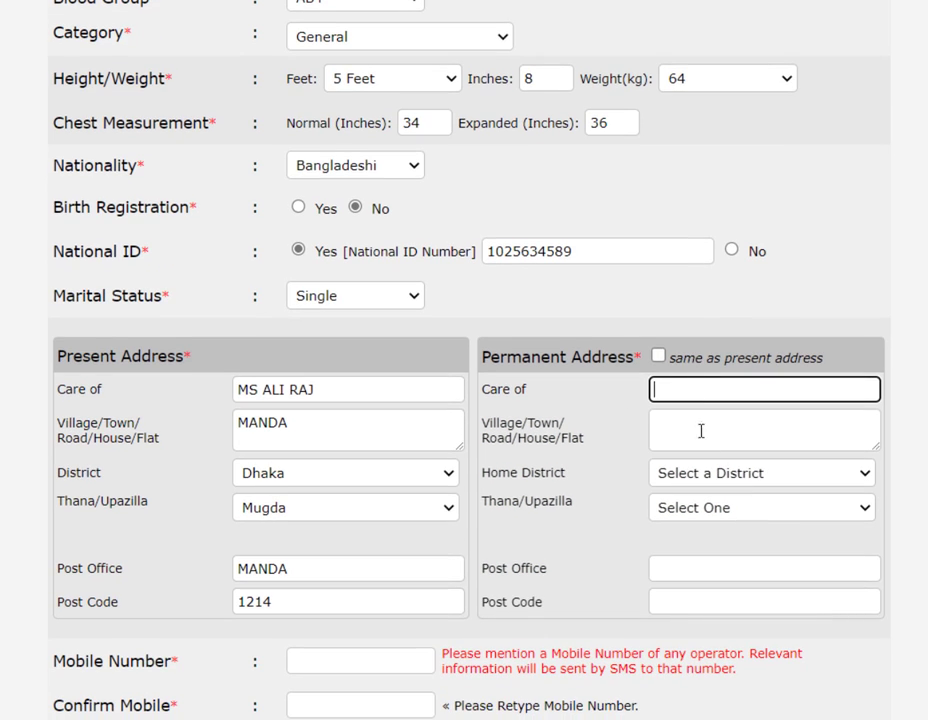
left_click(658, 356)
left_click(374, 660)
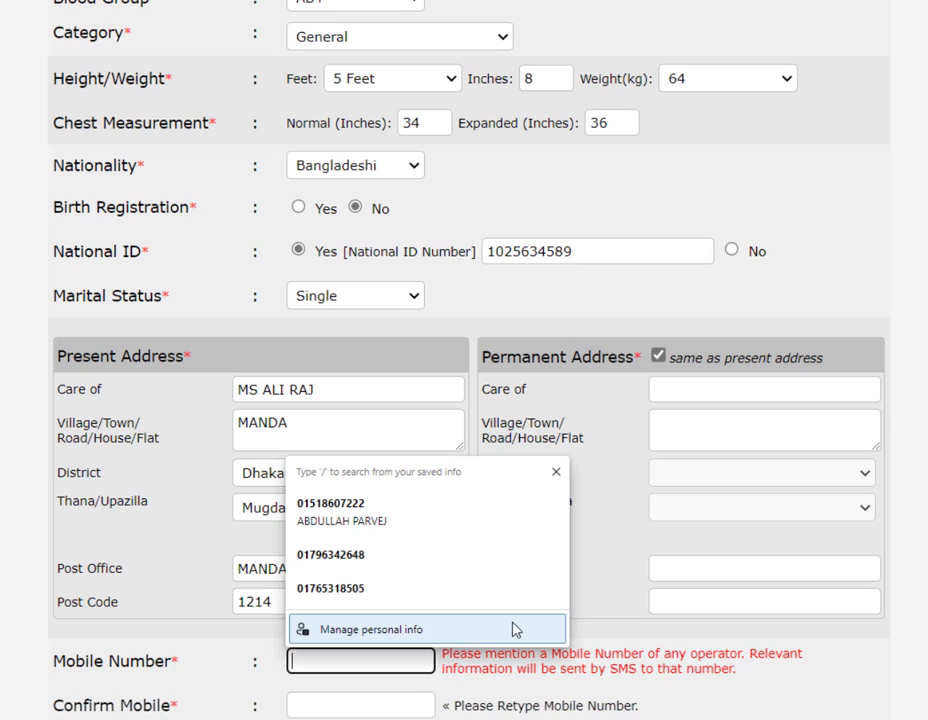
left_click(370, 596)
- Copy the mobile number into the Confirm Mobile Number field
left_click(363, 707)
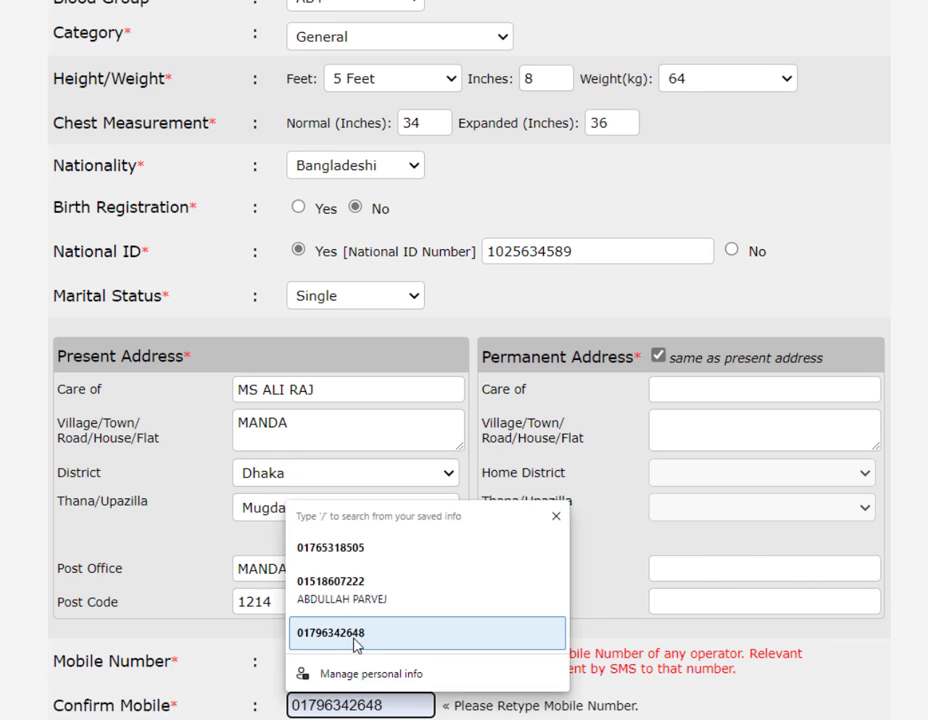
left_click(752, 640)
double_click(380, 662)
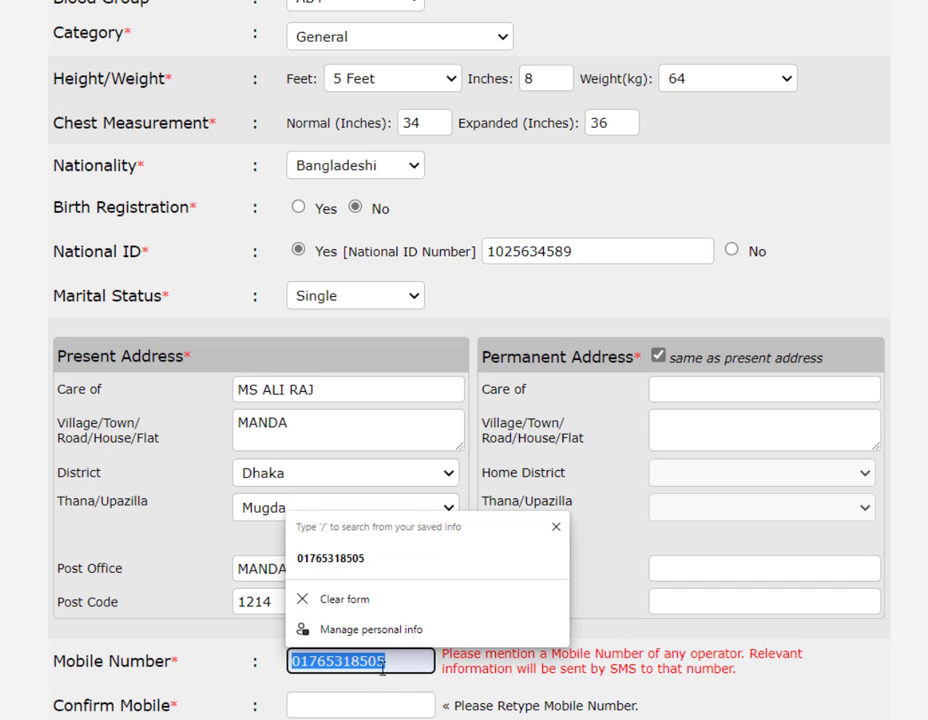
key("ctrl+c")
scroll(373, 701, "down", 1)
left_click(373, 621)
key("ctrl+v")
left_click(717, 563)
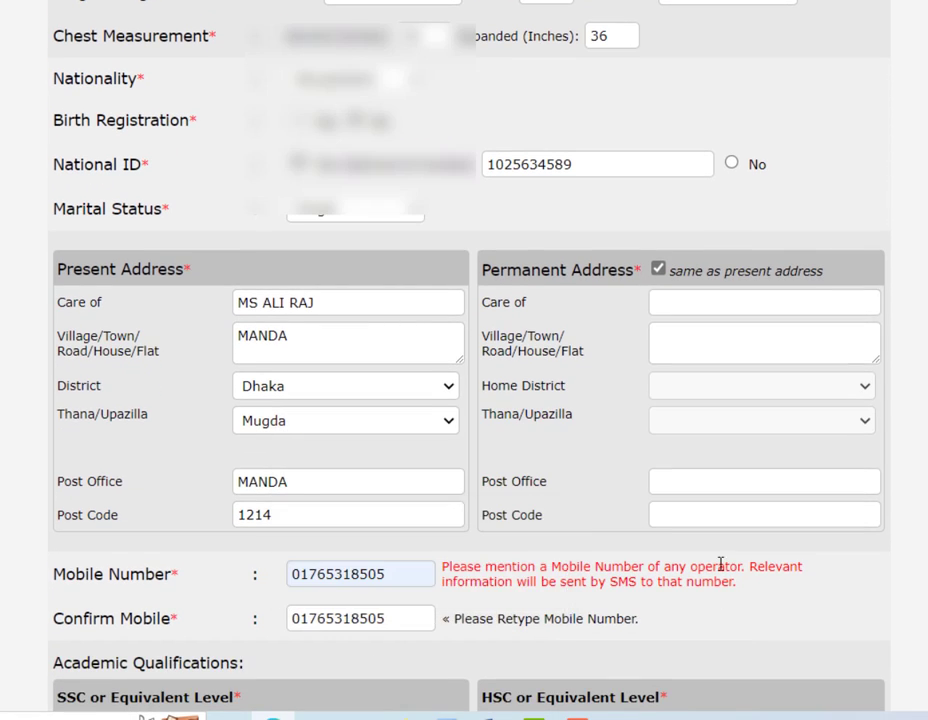
scroll(505, 526, "down", 3)
- Choose S.S.C with Dhaka board and enter the SSC roll and registration numbers
scroll(330, 420, "down", 3)
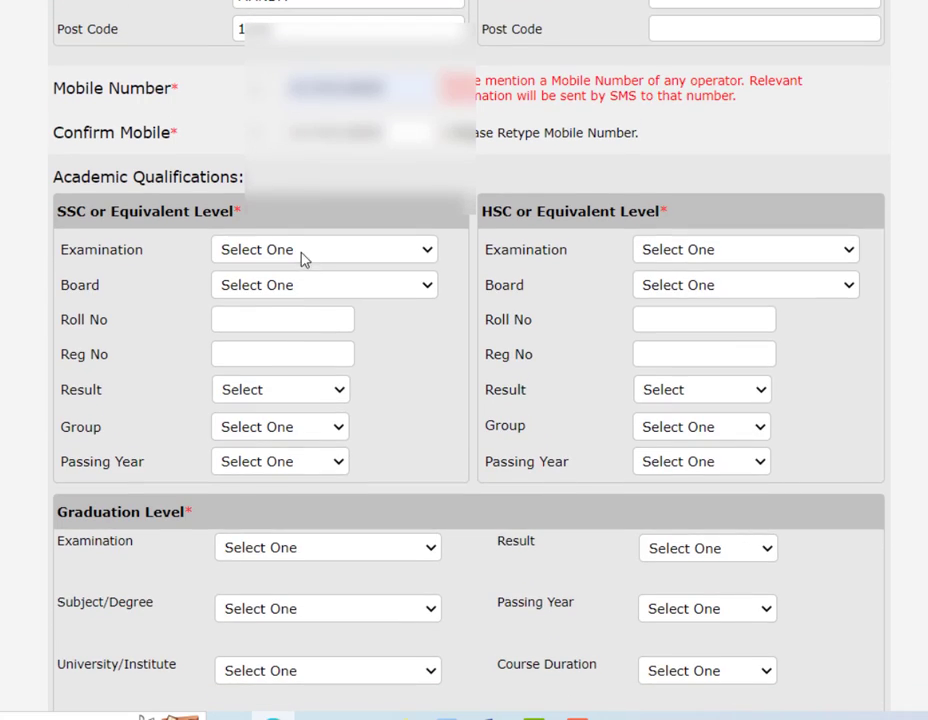
left_click(305, 250)
left_click(269, 292)
left_click(269, 290)
left_click(280, 329)
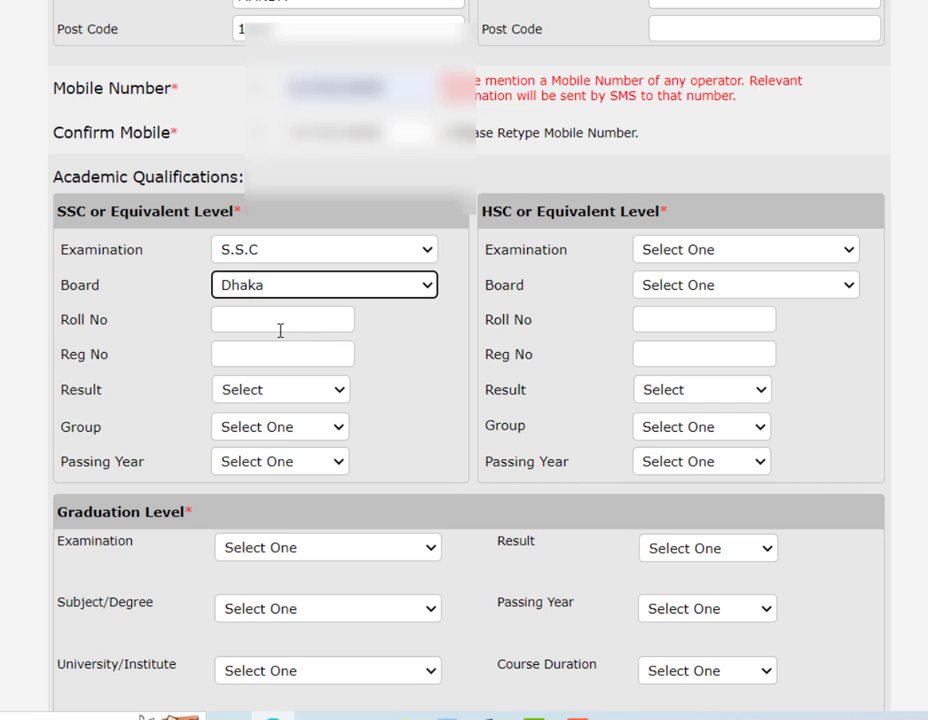
left_click(280, 330)
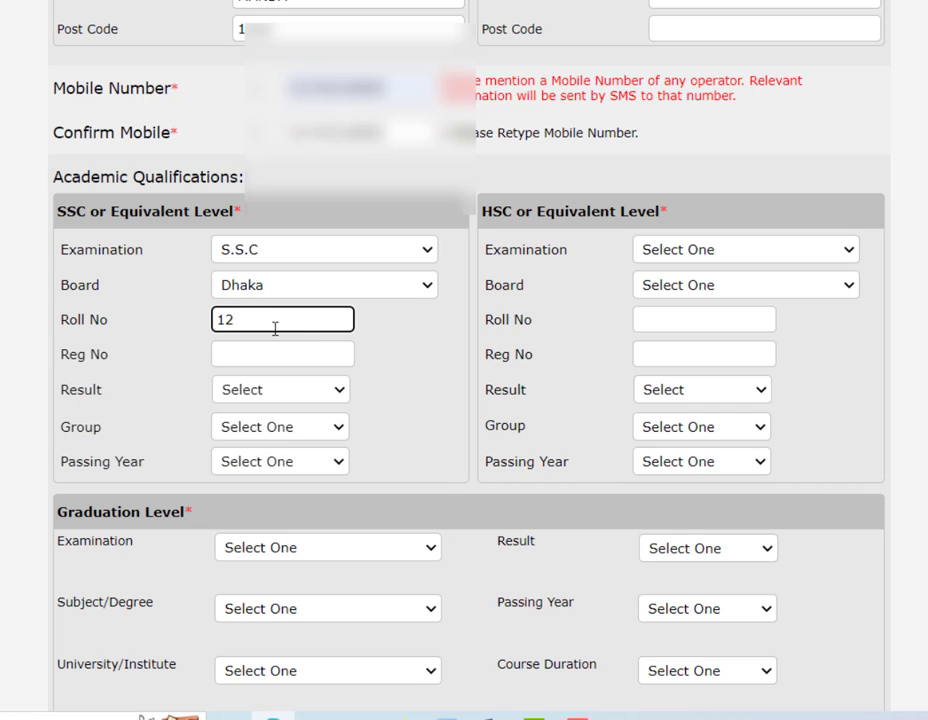
left_click(286, 350)
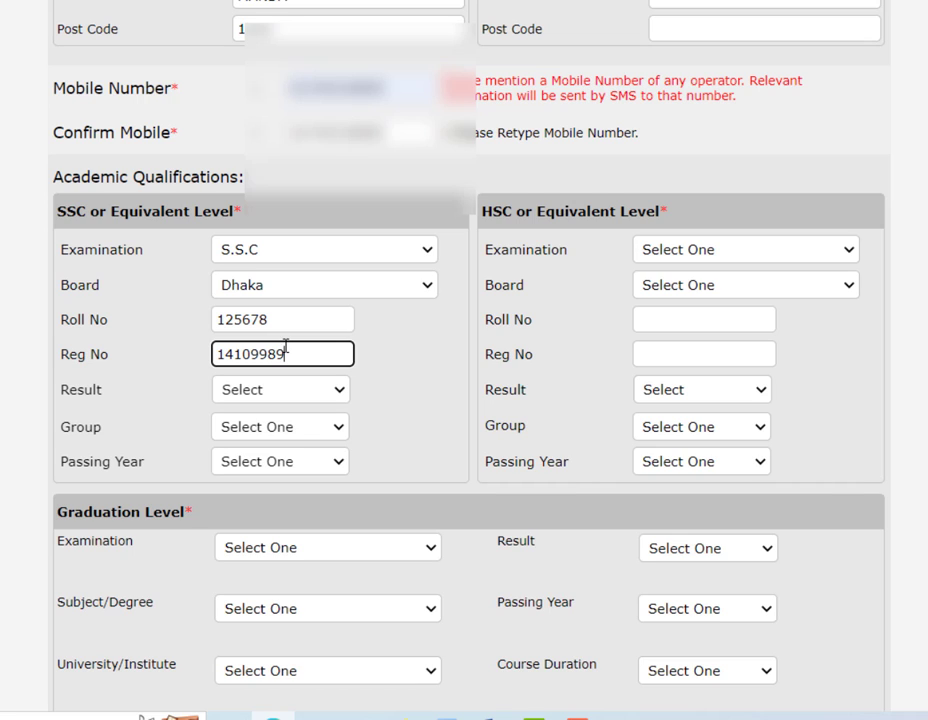
- Set the SSC result to GPA(out of 5) 5.00, group Science, passing year 2020
left_click(300, 392)
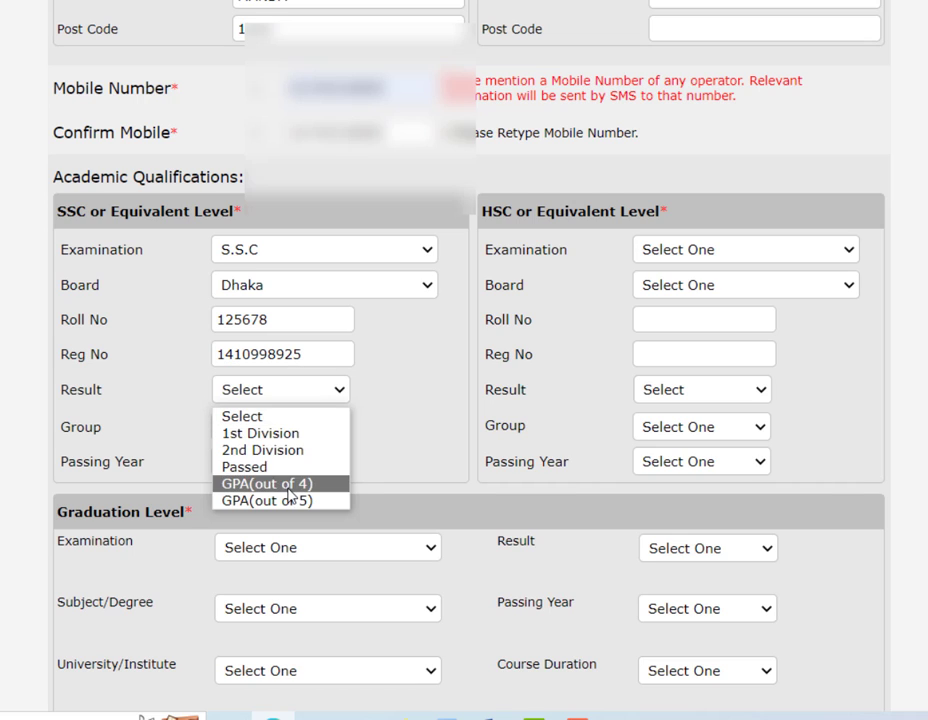
left_click(289, 501)
left_click(373, 395)
type("5")
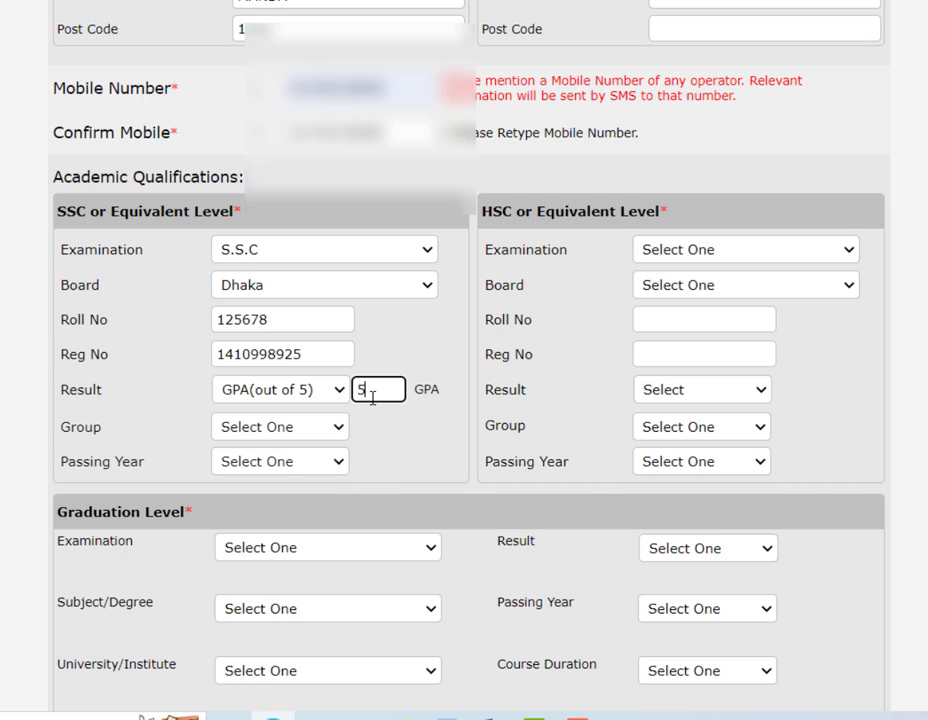
type(".00")
left_click(305, 432)
left_click(296, 470)
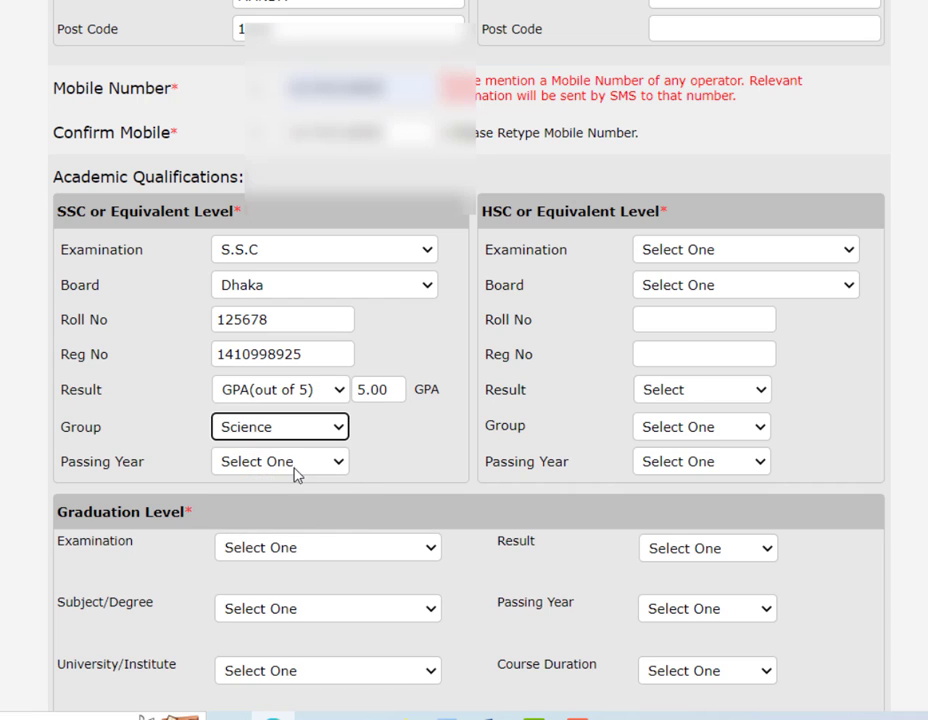
left_click(281, 430)
left_click(281, 430)
left_click(286, 456)
type("2")
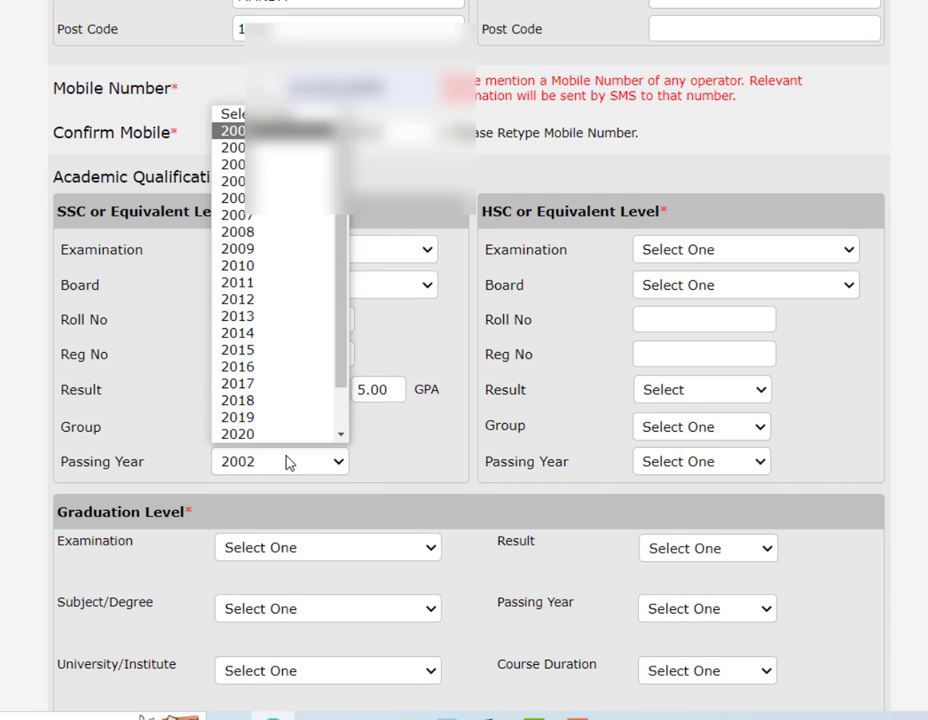
type("020")
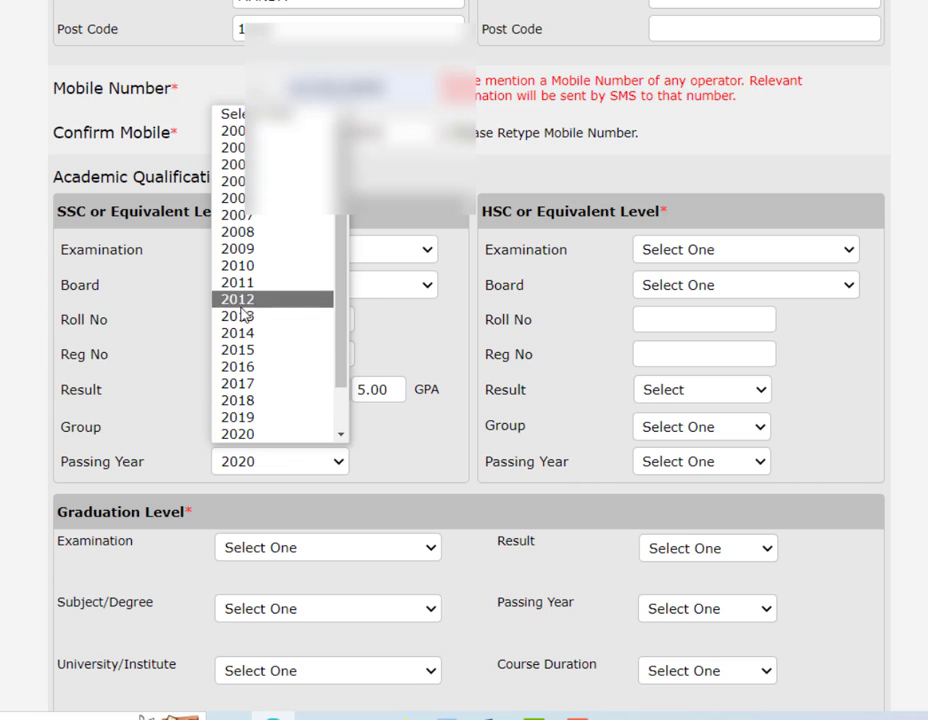
- Set SSC passing year 2015, choose H.S.C with Dhaka board, and paste the registration number
left_click(275, 350)
left_click(668, 253)
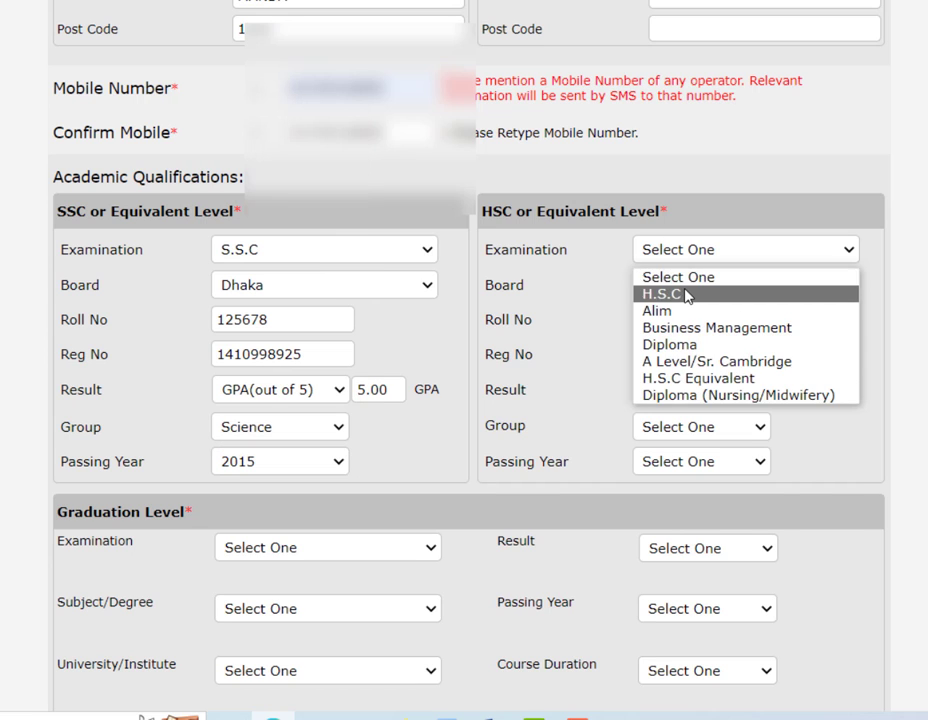
left_click(657, 296)
left_click(700, 287)
key("d")
left_click(700, 286)
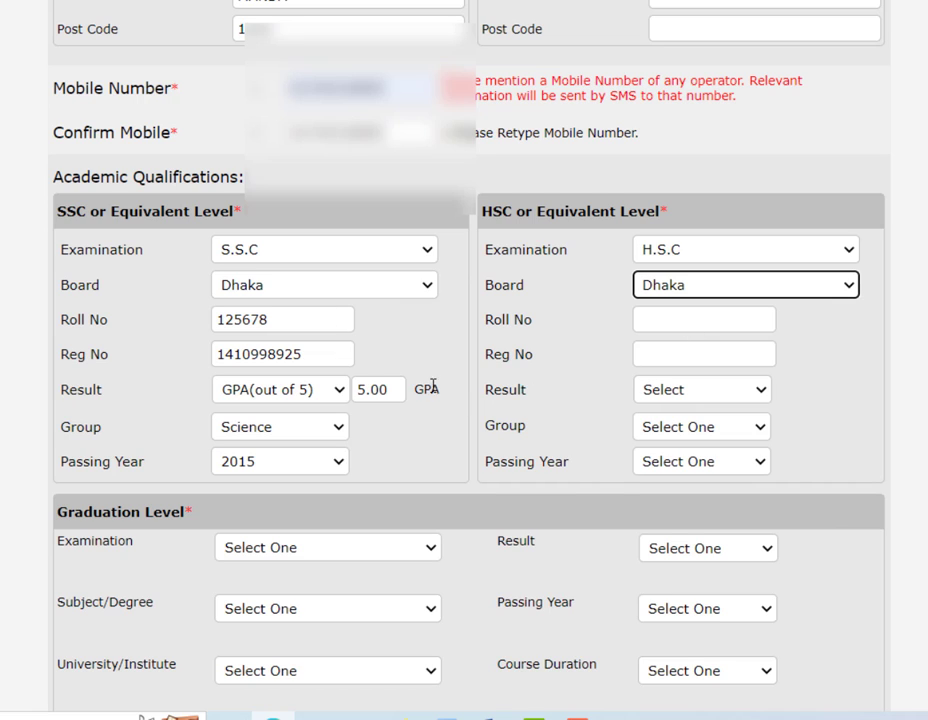
double_click(323, 360)
key("ctrl+v")
left_click(673, 322)
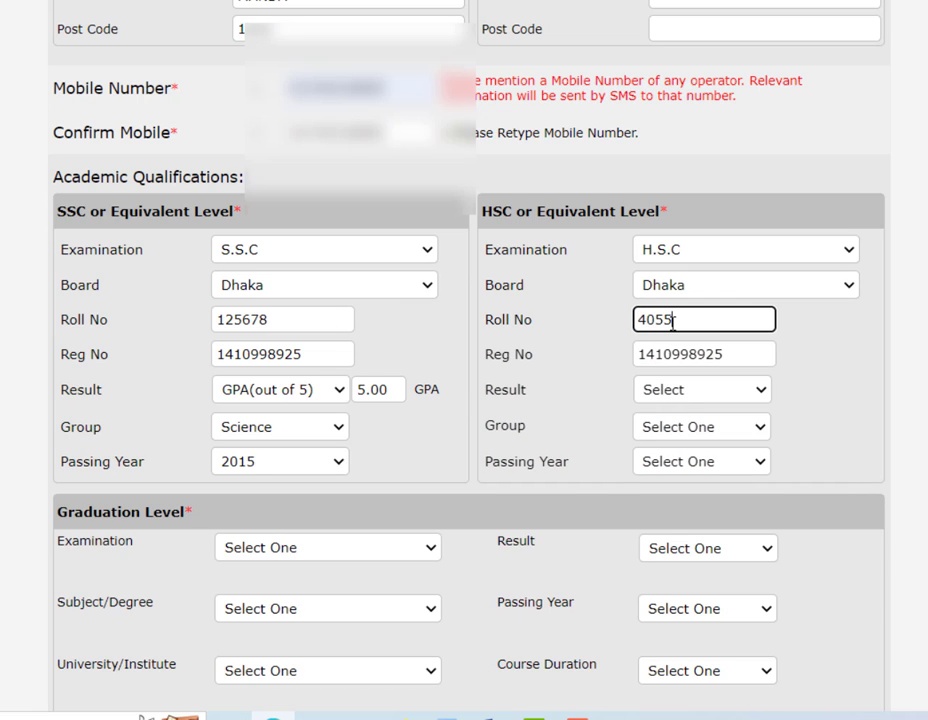
- Set the HSC result to GPA(out of 5) 5.00, group Science, passing year 2017
left_click(702, 392)
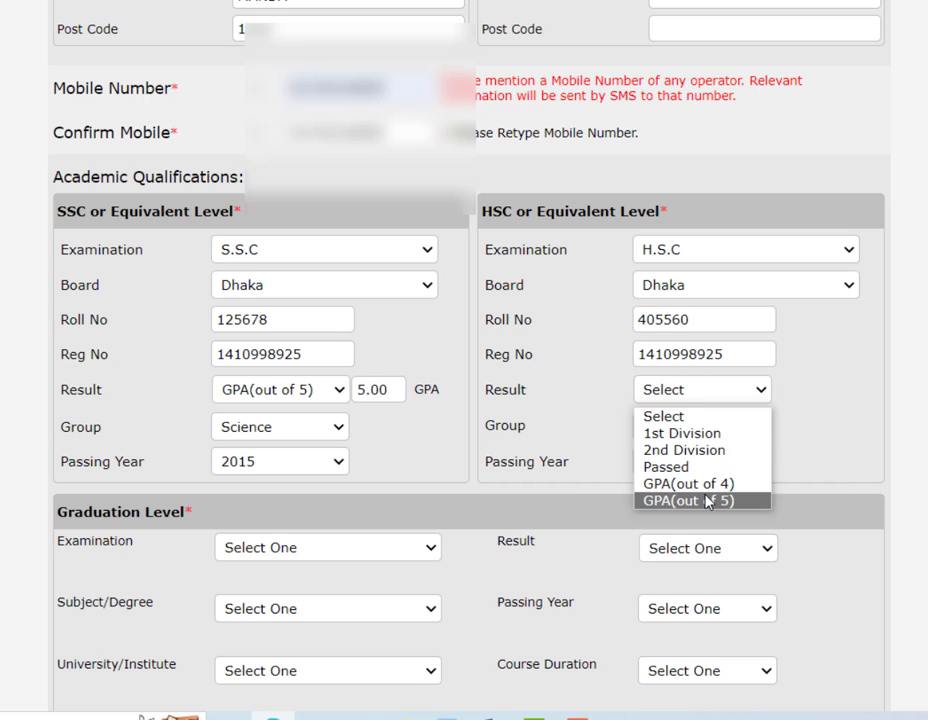
left_click(683, 499)
left_click(713, 394)
left_click(799, 393)
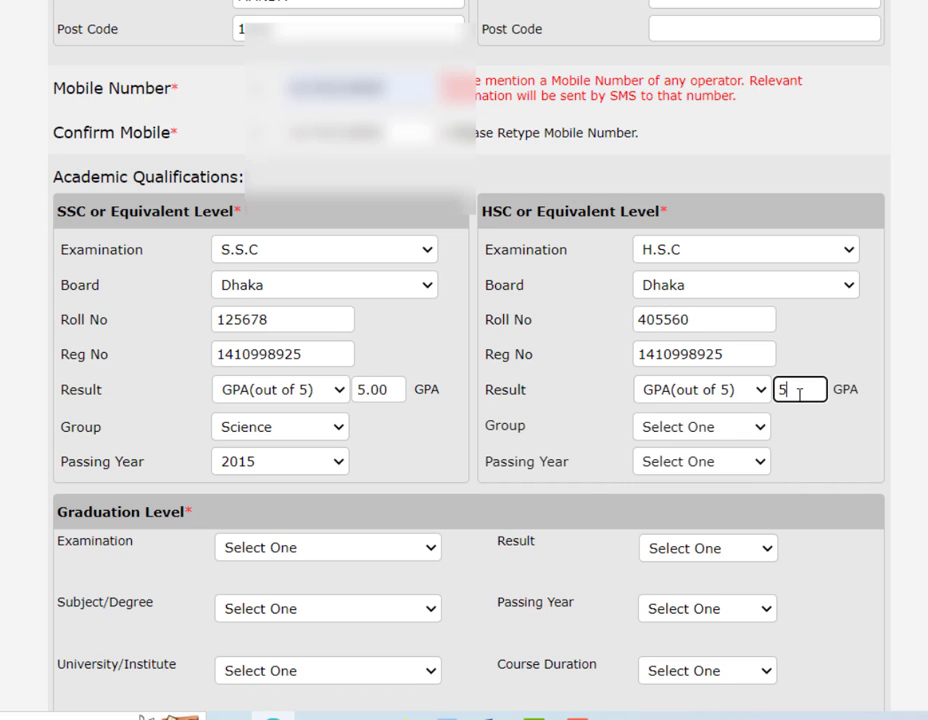
left_click(663, 424)
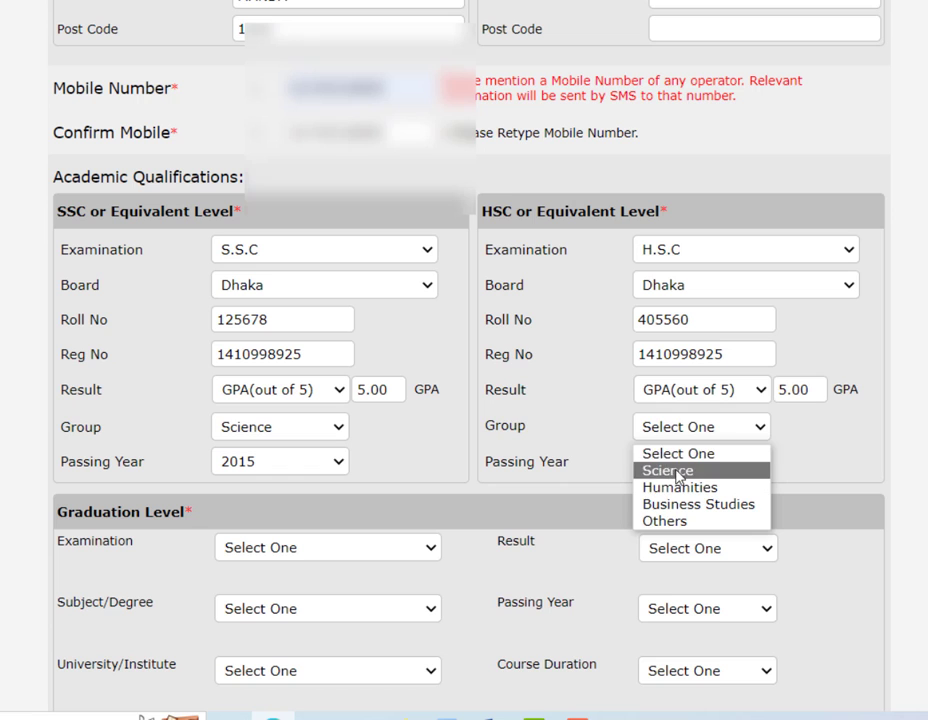
left_click(683, 472)
left_click(710, 462)
key("Down")
key("Down")
key("Down")
key("Down")
key("Down")
key("Down")
key("Down")
key("Down")
key("Down")
key("Down")
key("Down")
key("Down")
key("Down")
key("Down")
key("Down")
key("Down")
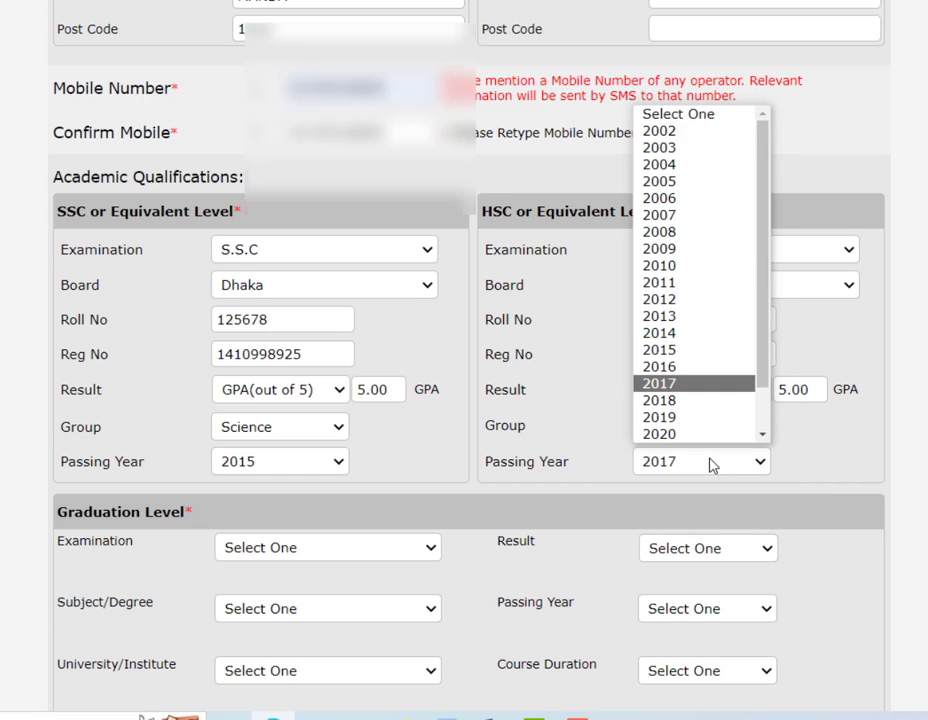
key("Return")
scroll(680, 440, "down", 1)
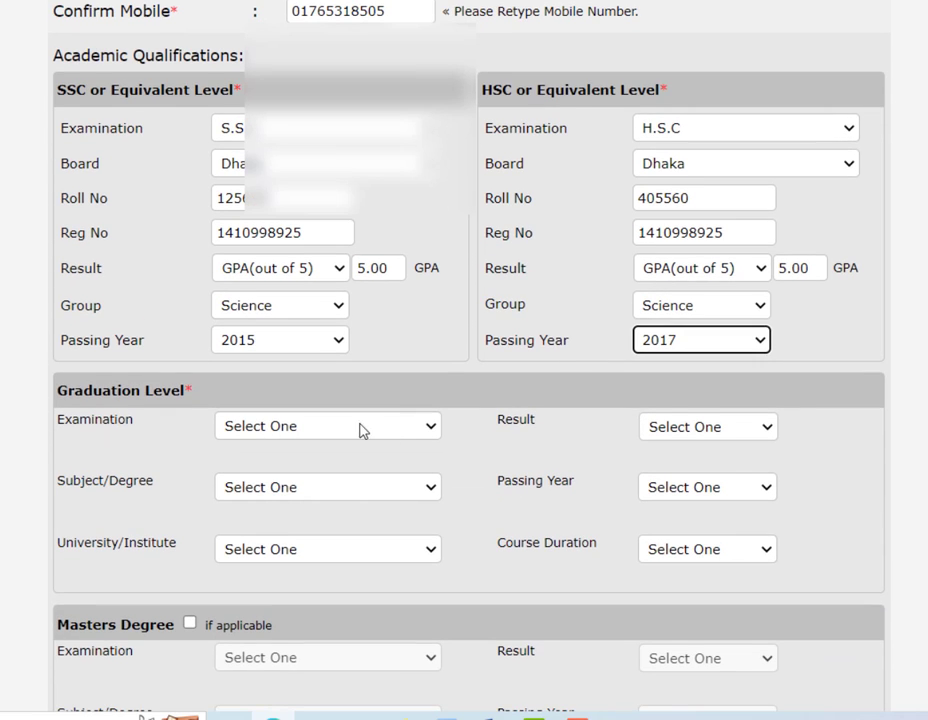
- Choose Honours in Botany [111] at Dhaka University for graduation
scroll(370, 420, "down", 1)
left_click(345, 306)
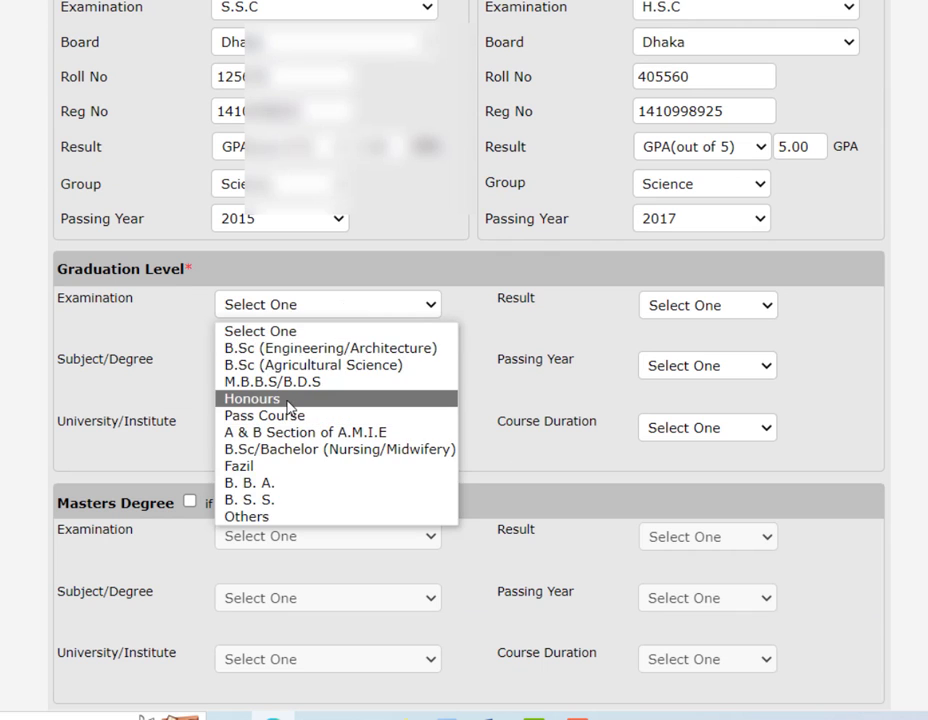
left_click(296, 398)
left_click(368, 366)
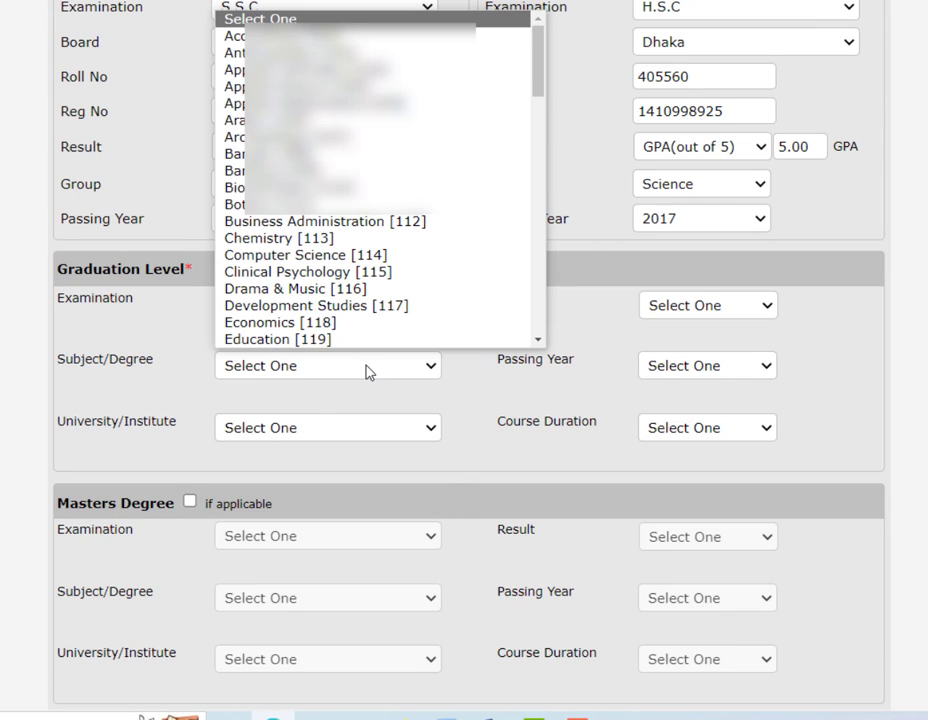
type("bo")
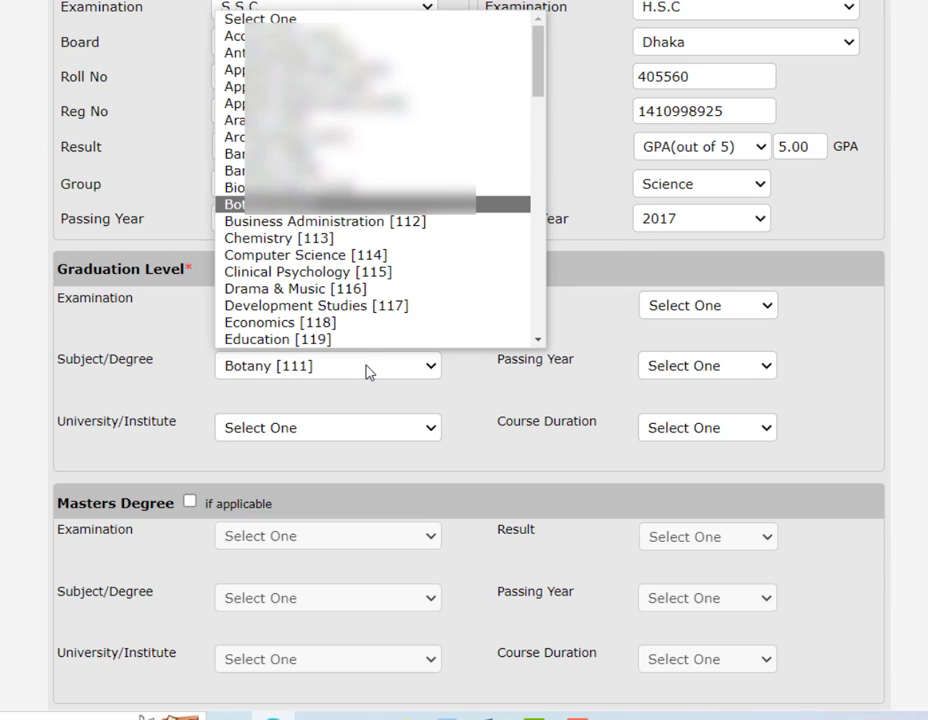
key("Return")
left_click(330, 434)
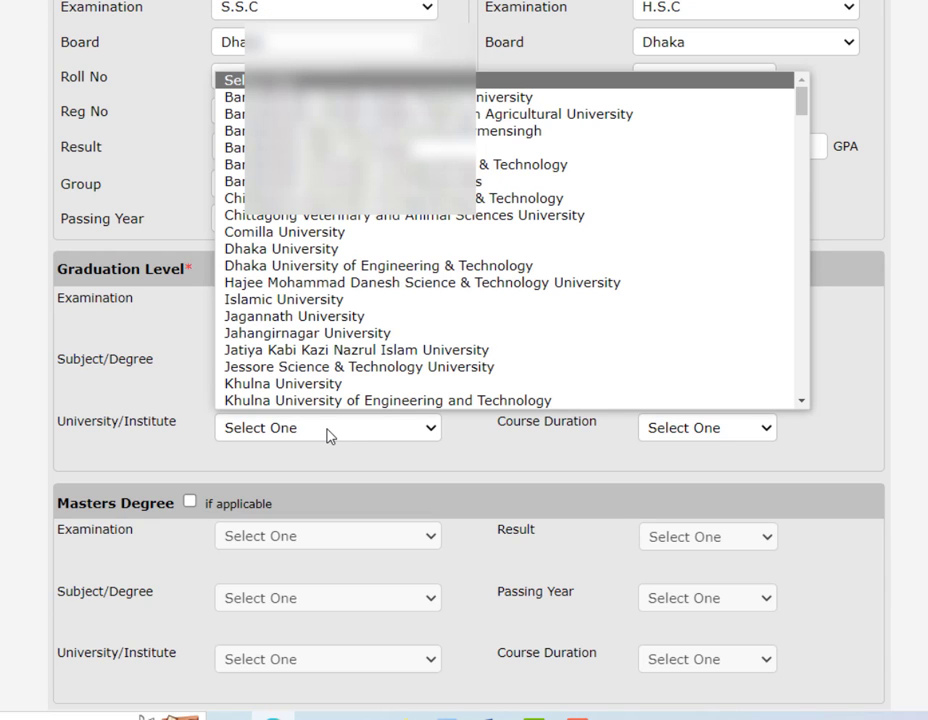
type("d")
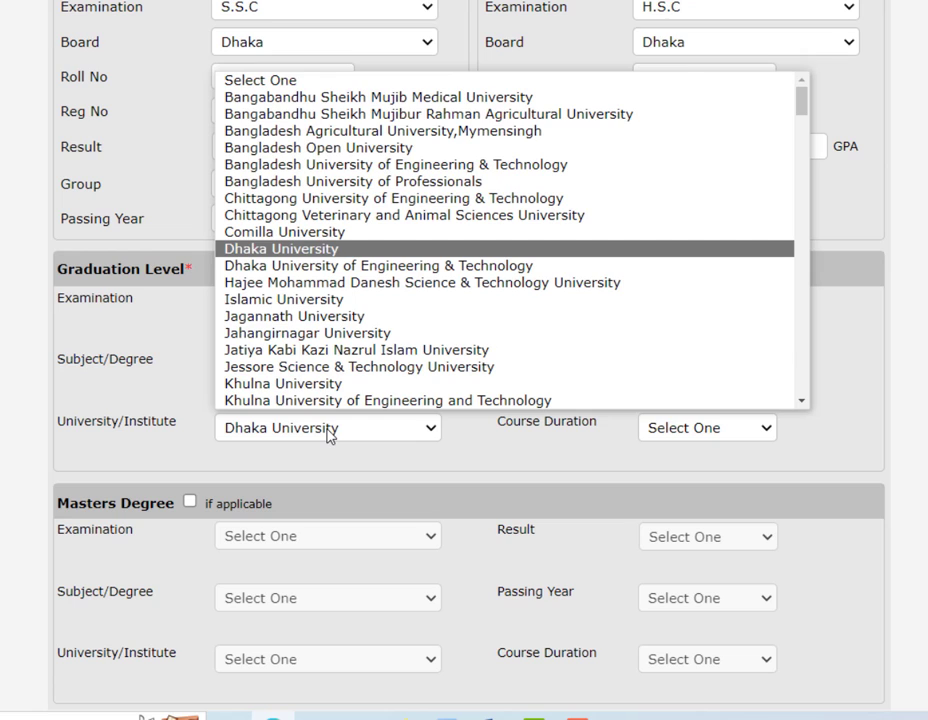
key("Return")
- Set graduation result GPA/CGPA in scale 4 at 3.65, passing year 2020, duration 04 Years
left_click(686, 310)
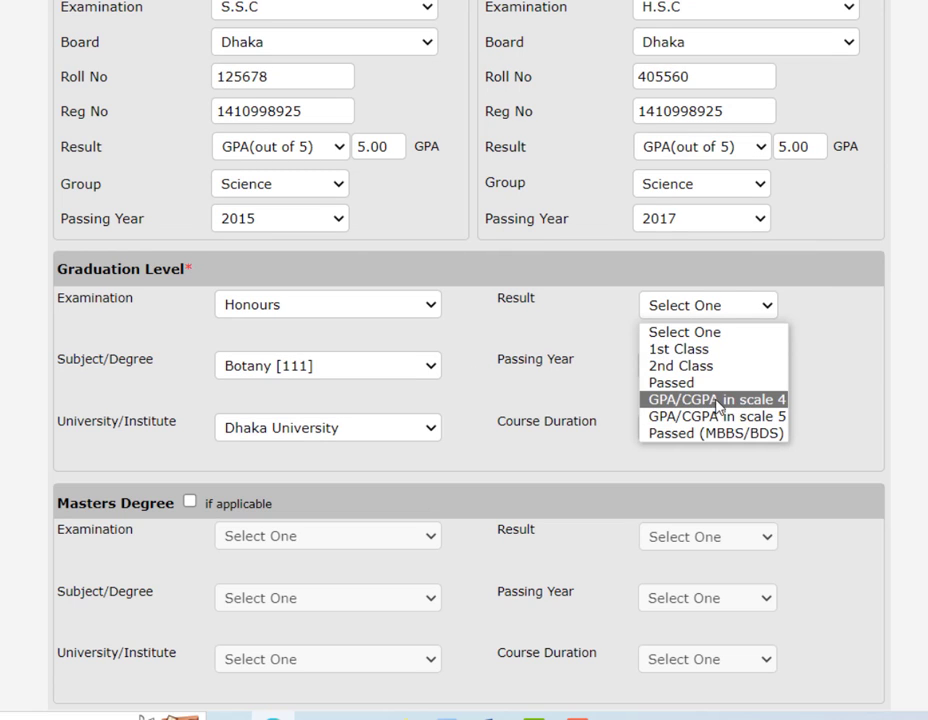
left_click(665, 399)
left_click(800, 312)
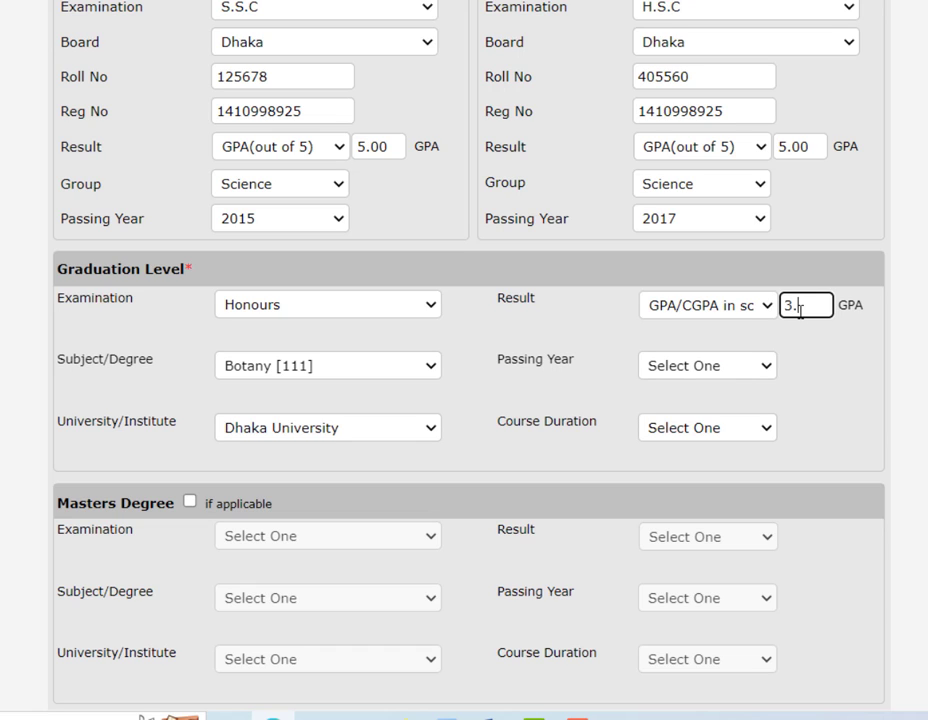
type("3.65")
left_click(683, 360)
key("Down")
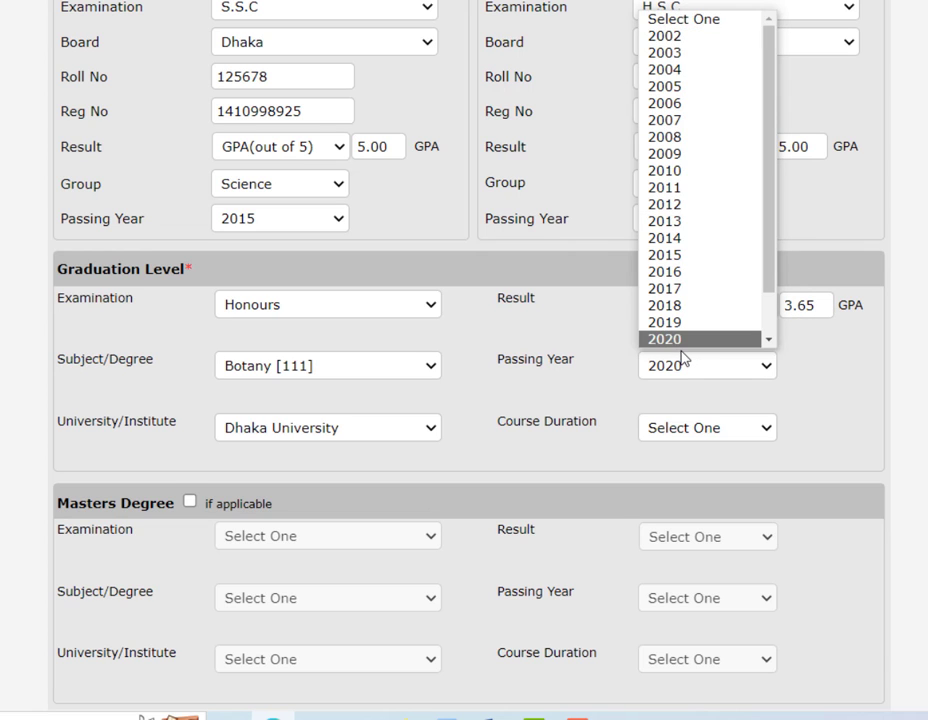
left_click(682, 342)
left_click(697, 427)
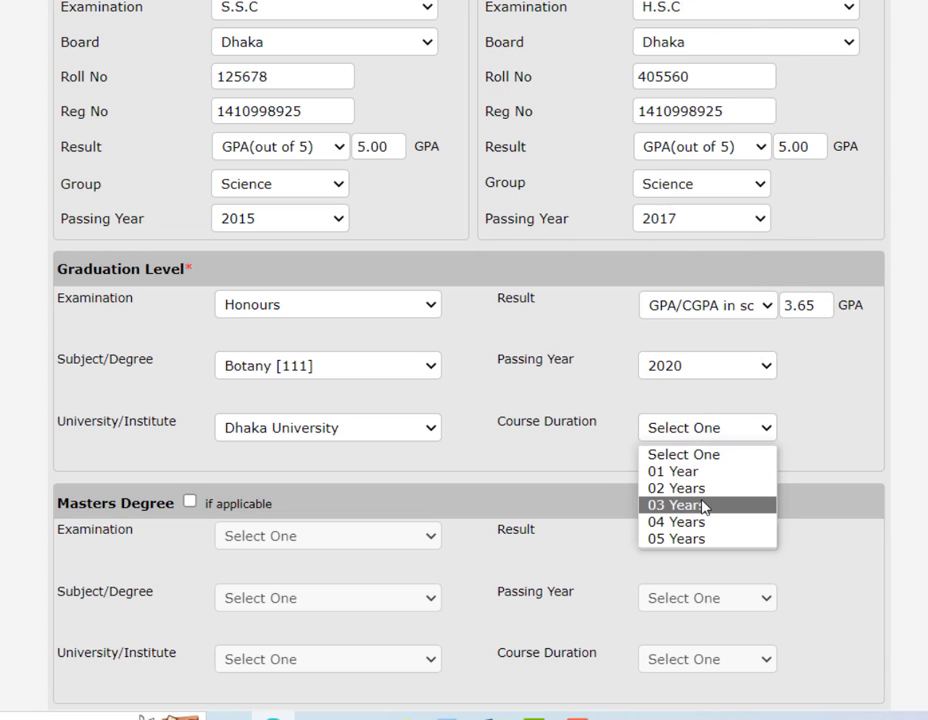
left_click(704, 521)
- Leave the Experience and Masters Degree sections unmarked and scroll to the form's end
scroll(730, 383, "down", 3)
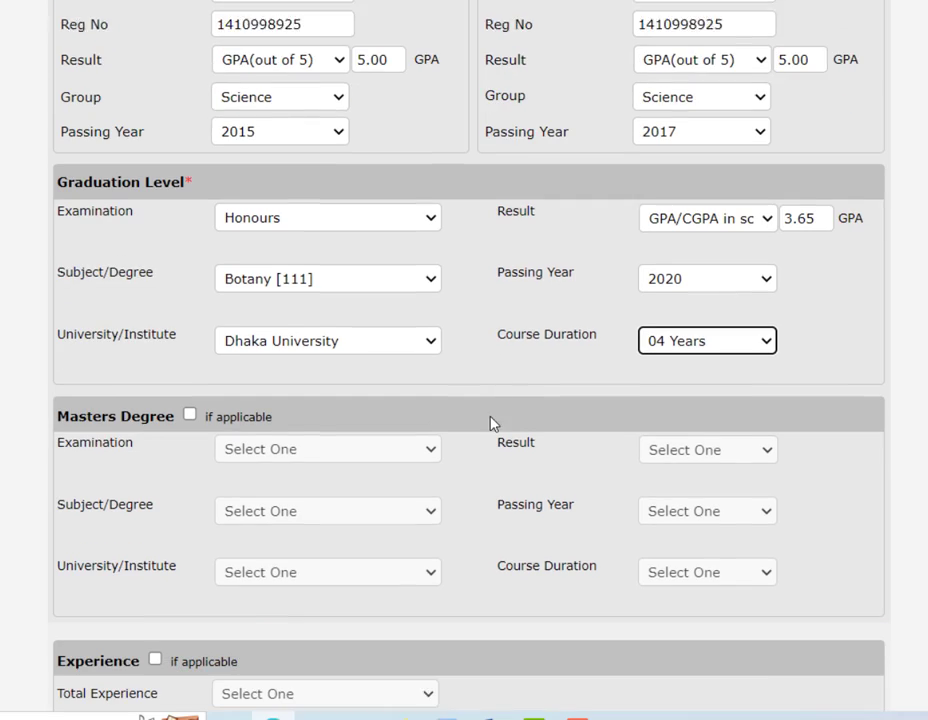
scroll(326, 349, "down", 2)
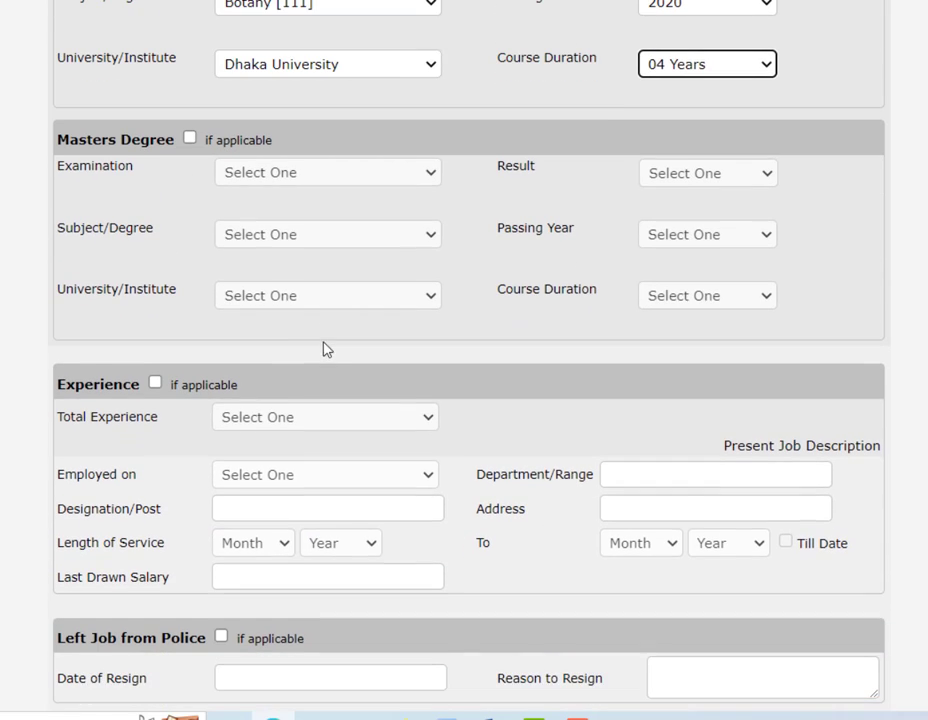
left_click(156, 384)
left_click(156, 384)
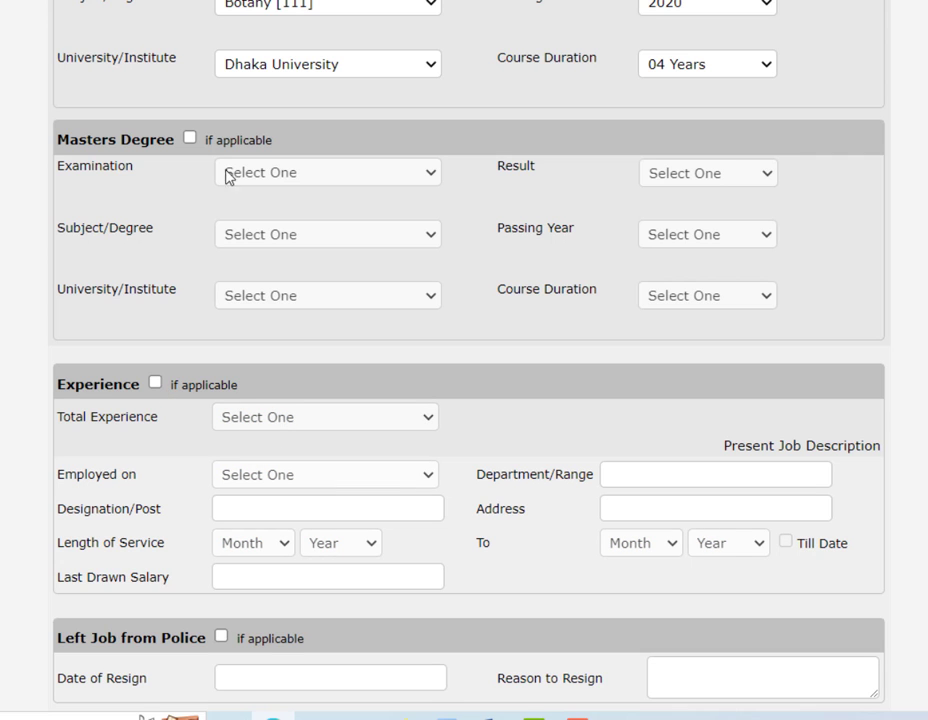
left_click(190, 140)
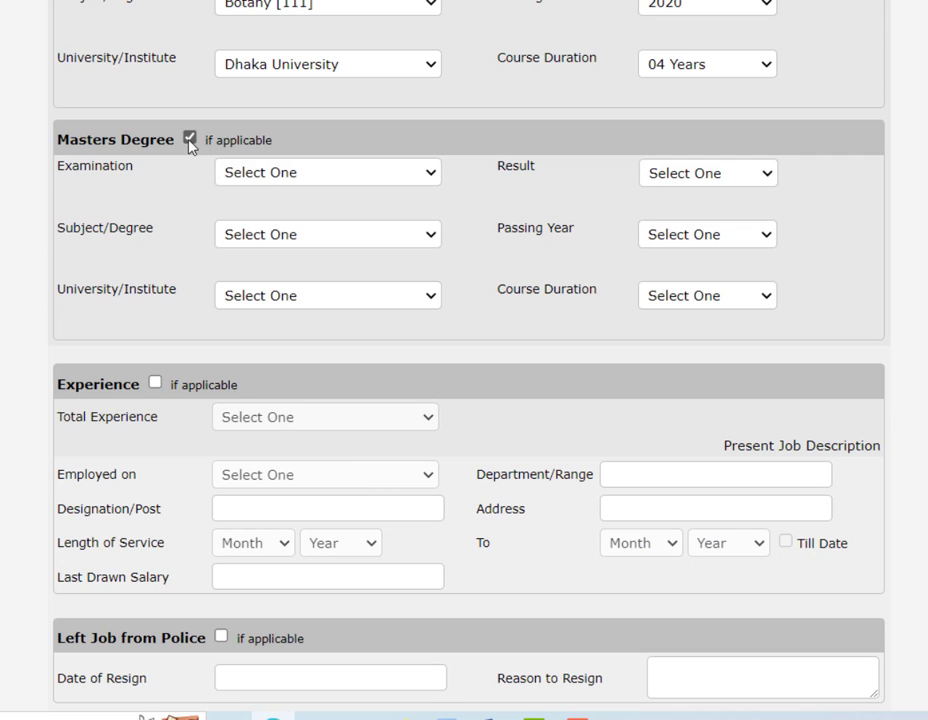
left_click(190, 140)
scroll(472, 356, "down", 4)
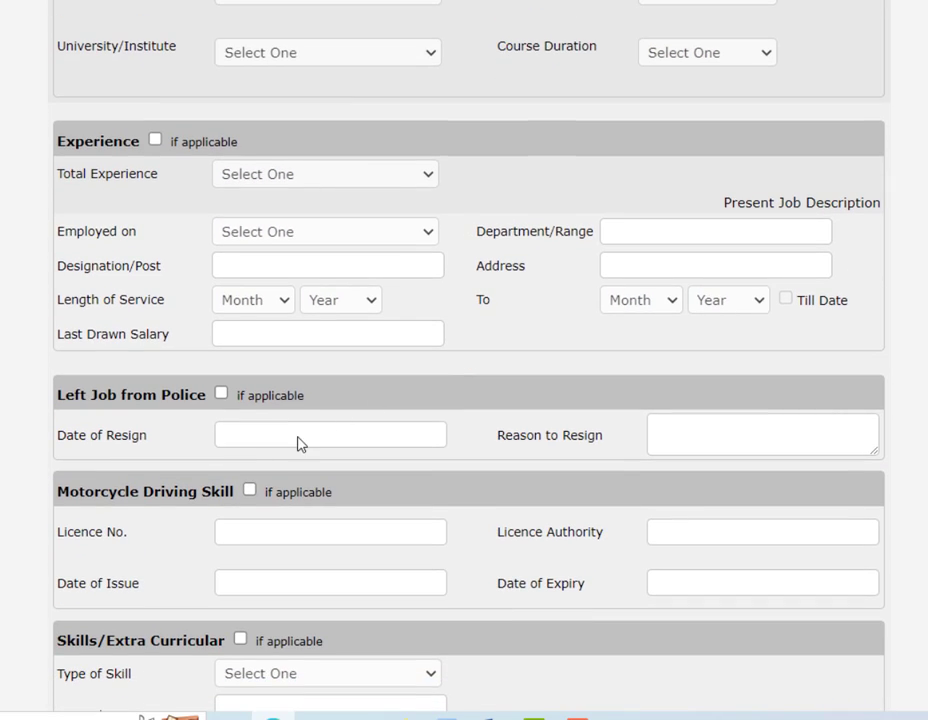
scroll(398, 460, "down", 4)
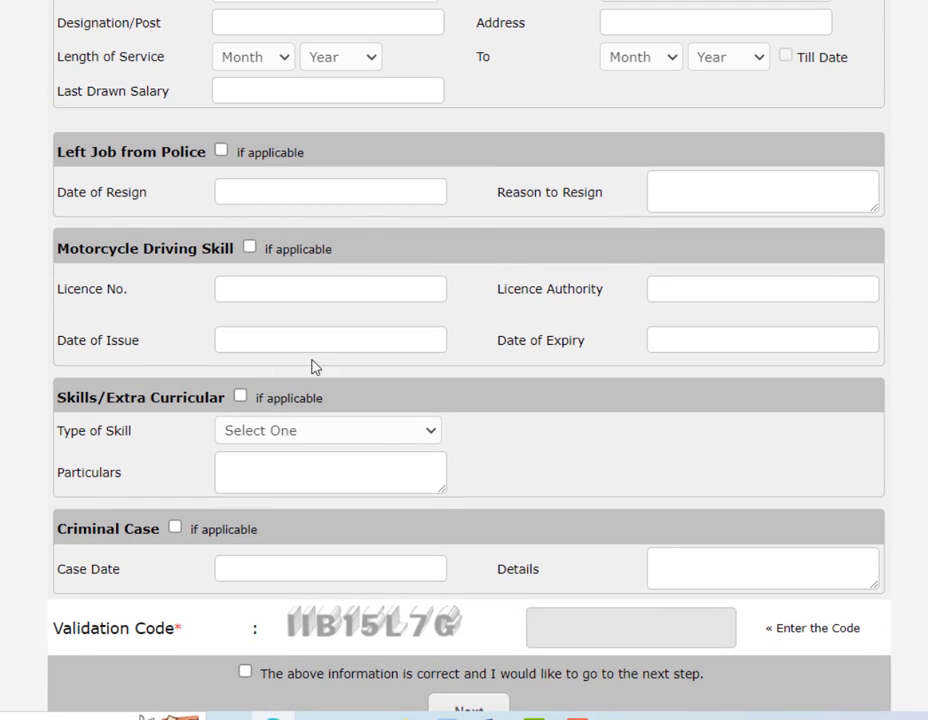
scroll(310, 362, "down", 2)
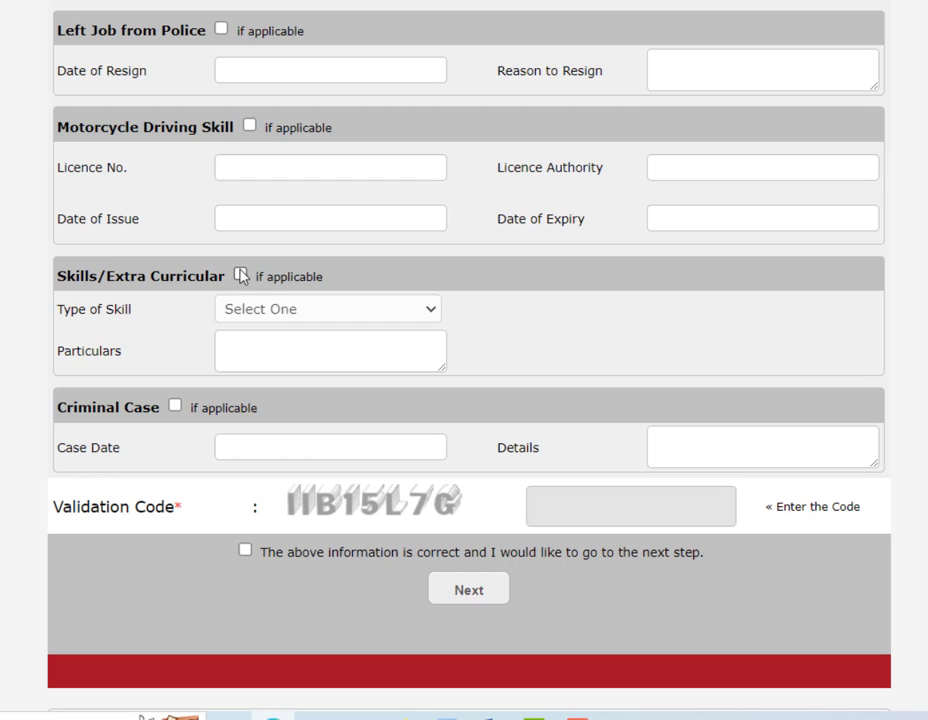
- Tick Skills/Extra Curricular, choose Computer Literacy, and enter particulars 'MS WORD , MS EXECEL'
left_click(241, 276)
left_click(286, 312)
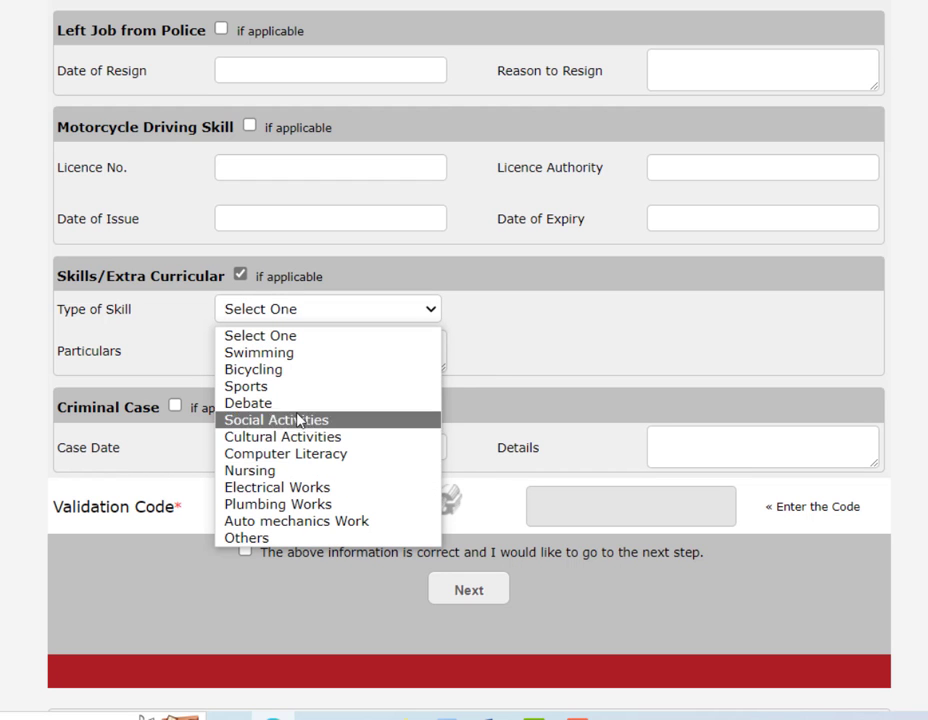
left_click(310, 454)
left_click(280, 357)
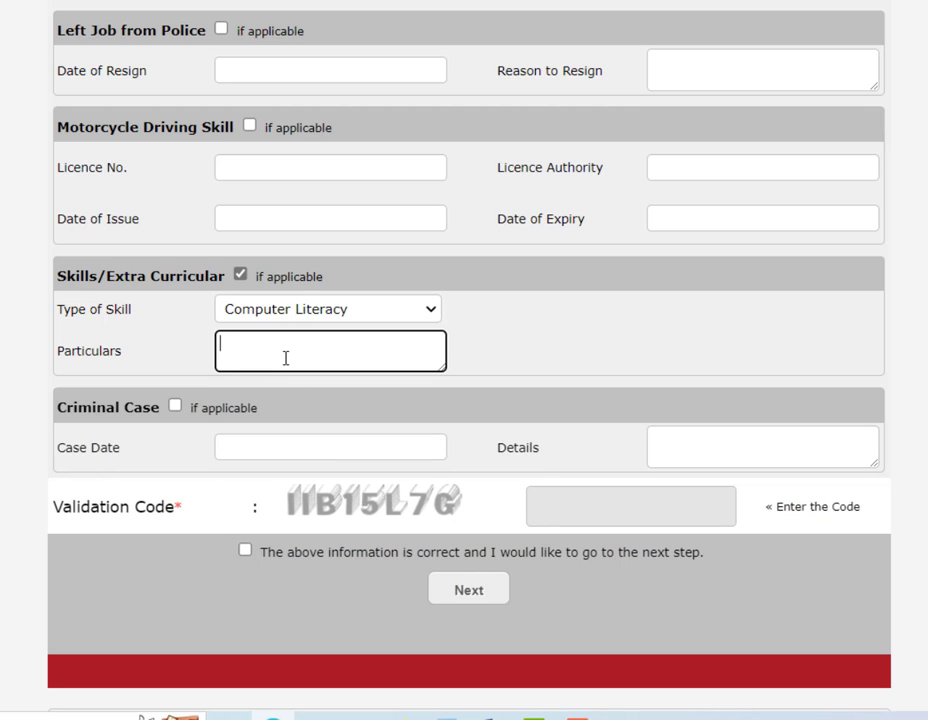
type("MS WORD , MS EXECEL")
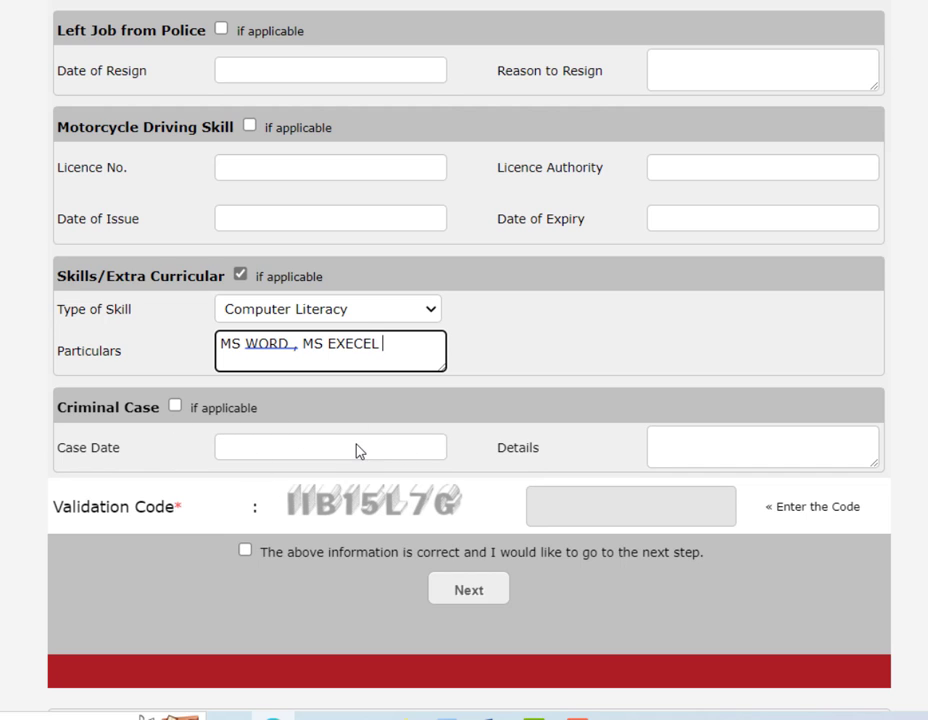
left_click(623, 438)
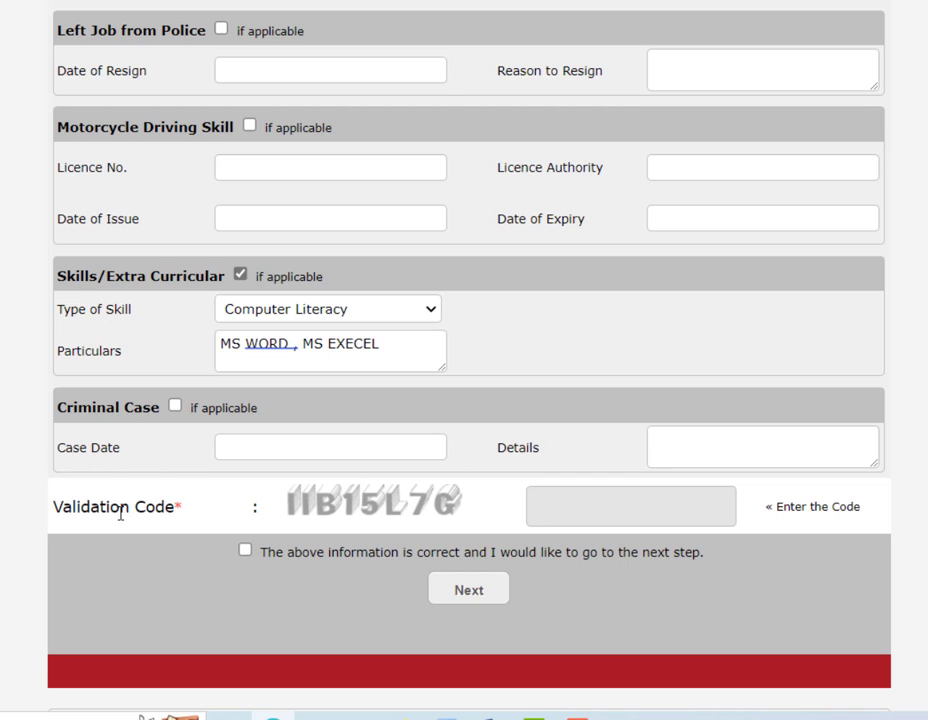
- Enter validation code IIB15L7G, tick the confirmation box, and continue to the Application Preview
left_click(604, 511)
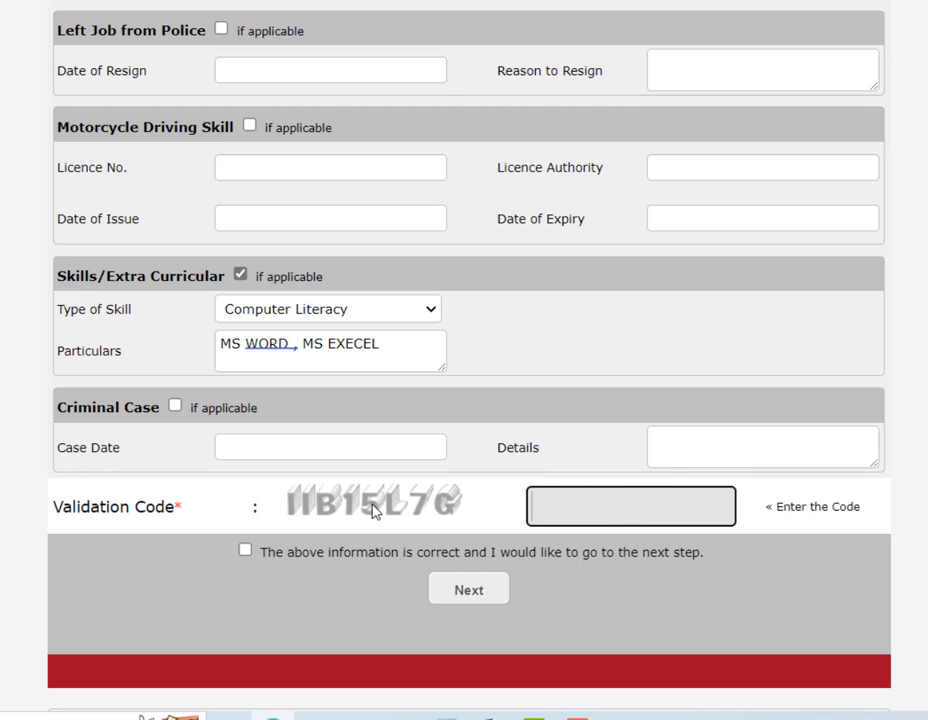
left_click_drag(320, 515, 555, 507)
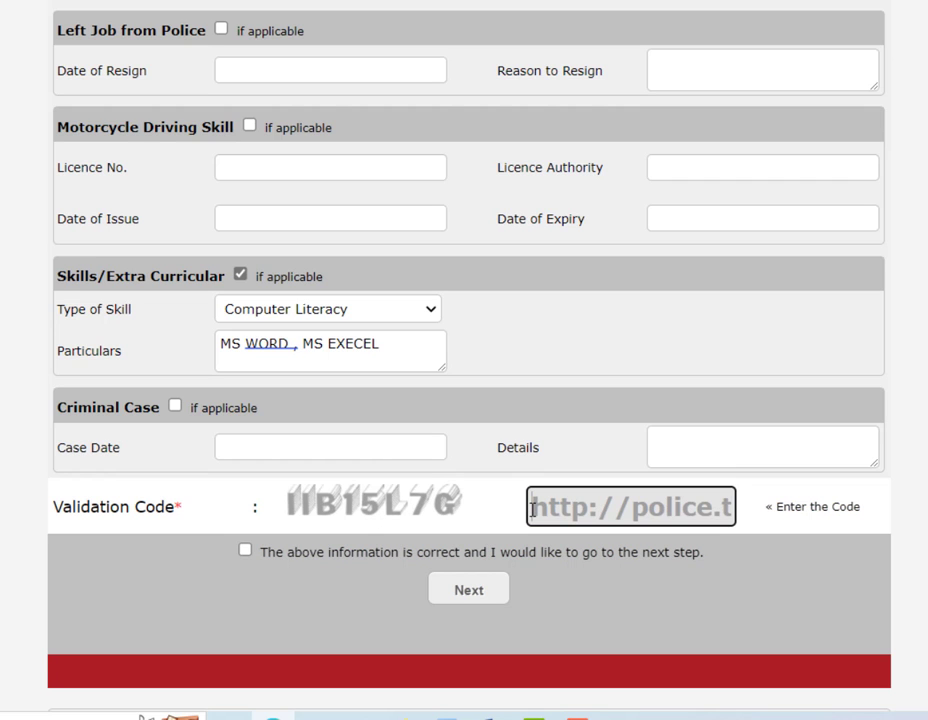
key("Delete")
key("Delete")
key("Delete")
key("Delete")
key("Delete")
key("Delete")
key("Delete")
key("Delete")
key("Delete")
key("Delete")
key("Delete")
key("Delete")
key("Delete")
key("Delete")
key("Delete")
key("Delete")
key("Delete")
key("Delete")
key("Delete")
key("Delete")
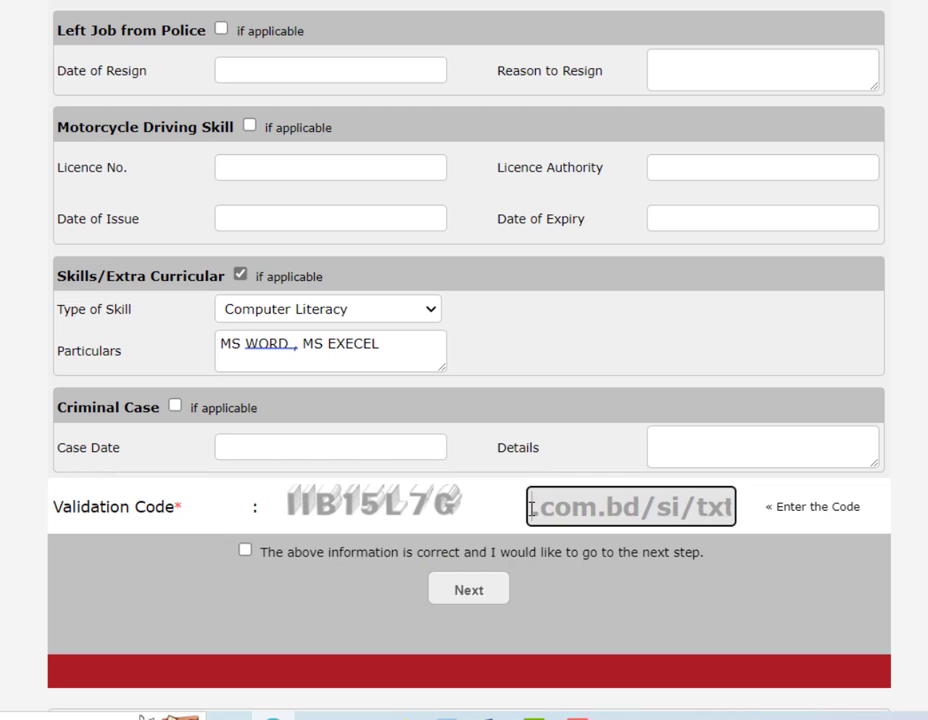
key("Delete")
key("Delete")
key("Delete")
key("Delete")
key("Delete")
key("Delete")
key("Delete")
key("Delete")
key("Delete")
key("Delete")
key("Delete")
key("Delete")
key("Delete")
key("Delete")
key("Delete")
key("Delete")
key("Delete")
key("Delete")
key("Delete")
key("Delete")
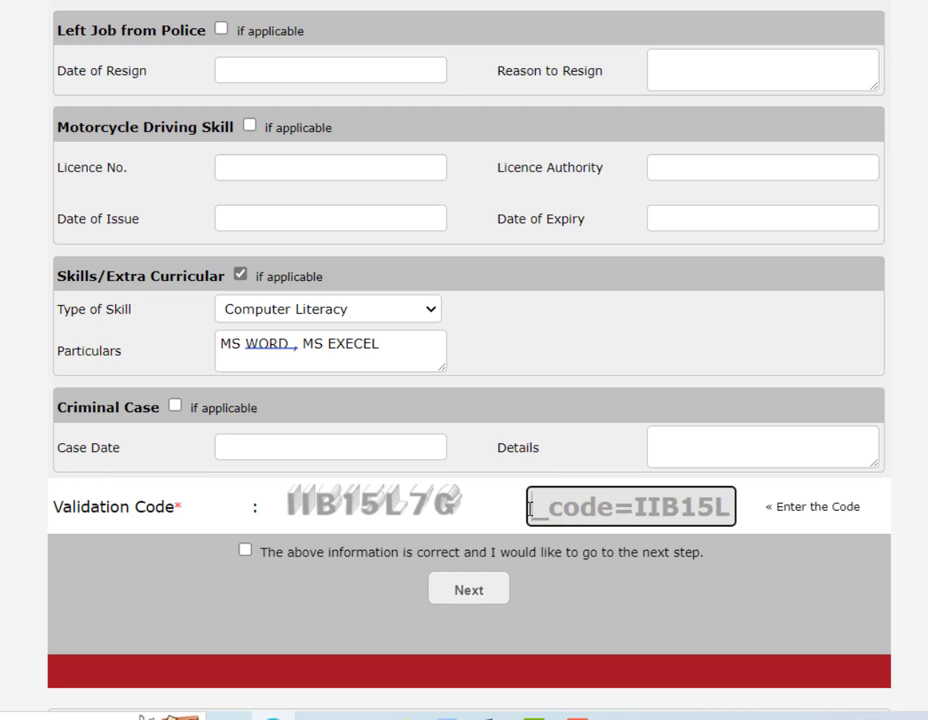
key("Delete")
key("Delete")
key("Delete")
key("Delete")
key("Delete")
key("Delete")
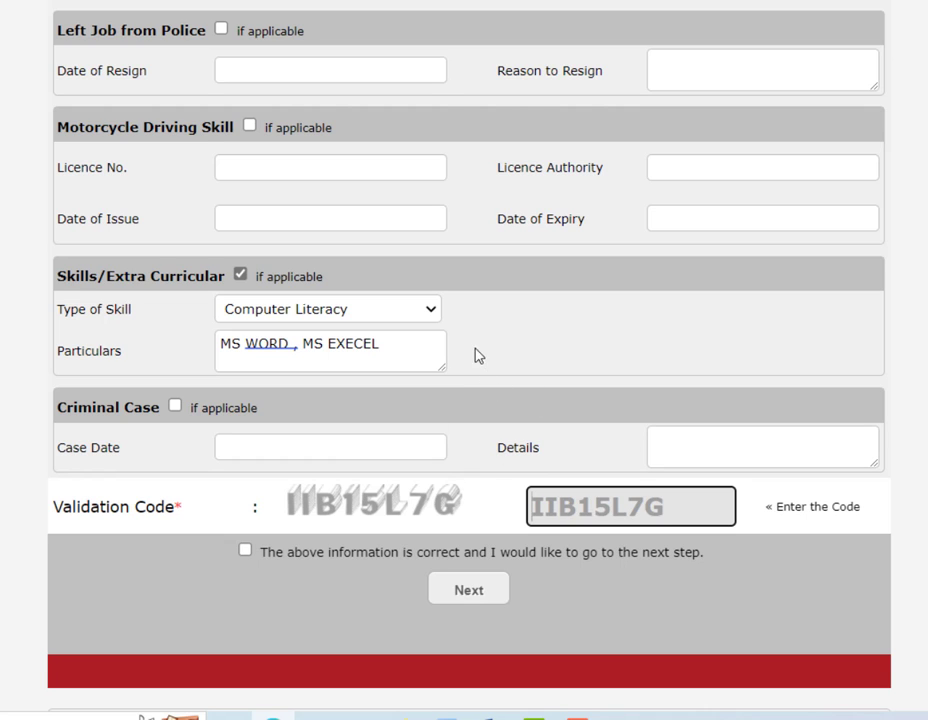
left_click(246, 552)
left_click(508, 592)
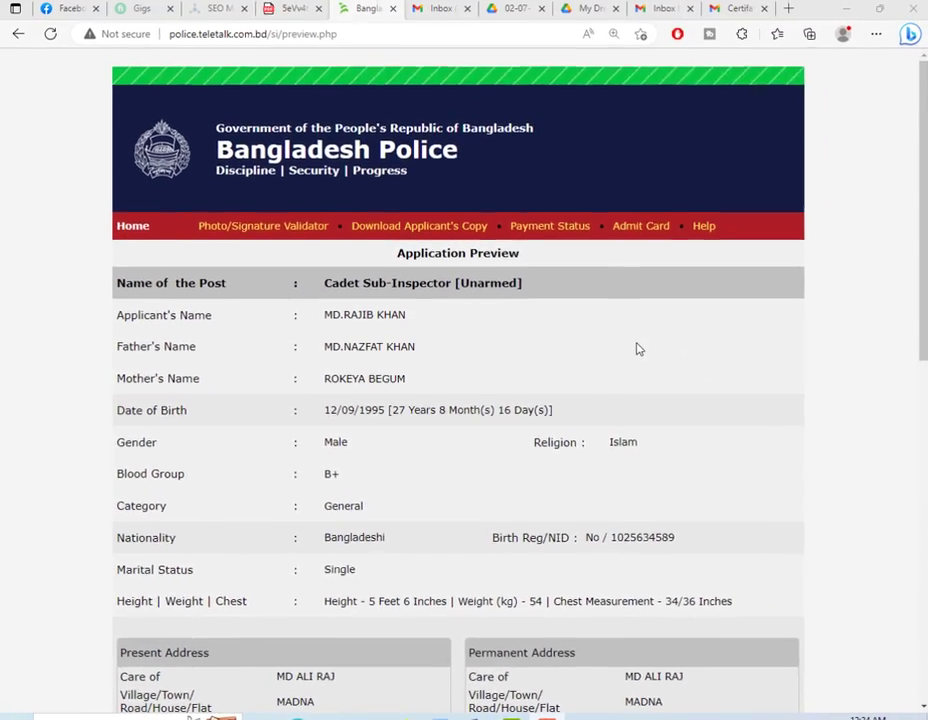
- Scroll down to Upload Photo & Signature and bring up the Photo file chooser
scroll(695, 348, "down", 3)
scroll(695, 348, "down", 5)
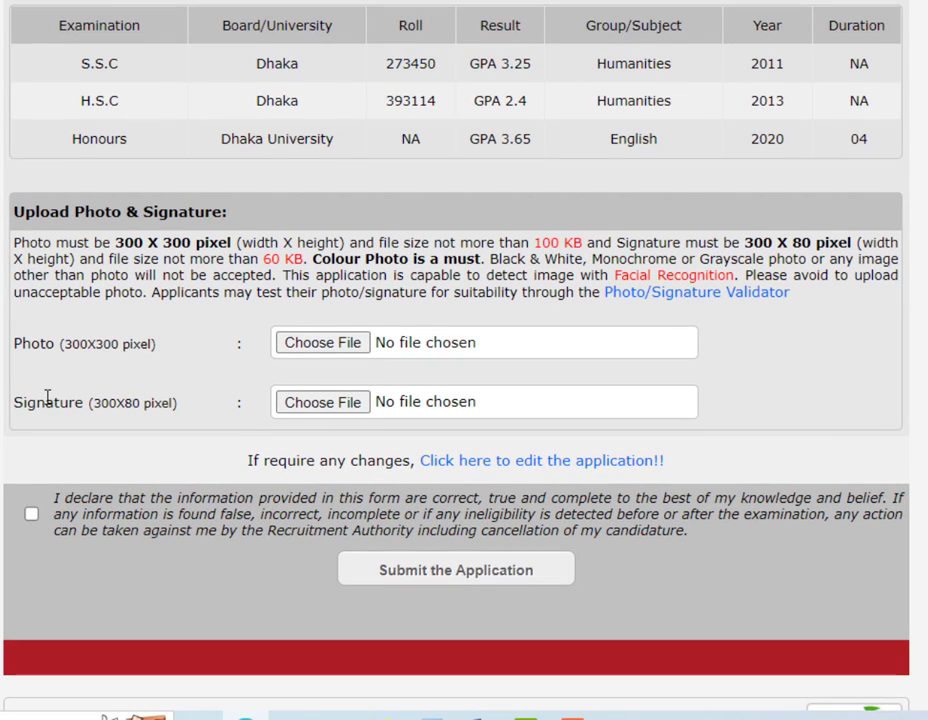
left_click(319, 348)
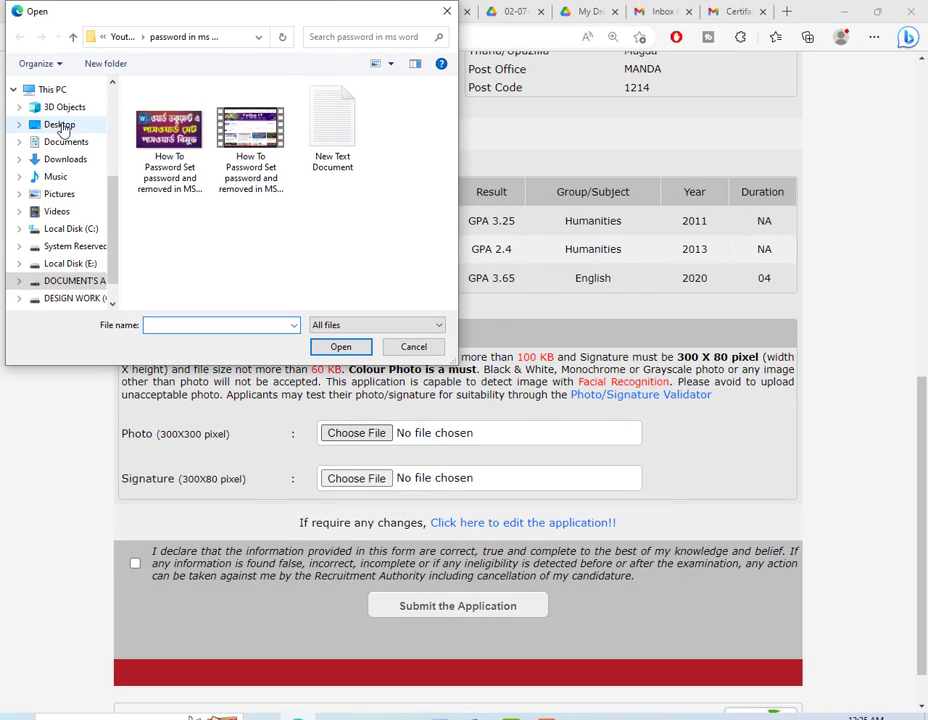
- Attach the applicant's photo from the Desktop 'admison' folder
left_click(59, 124)
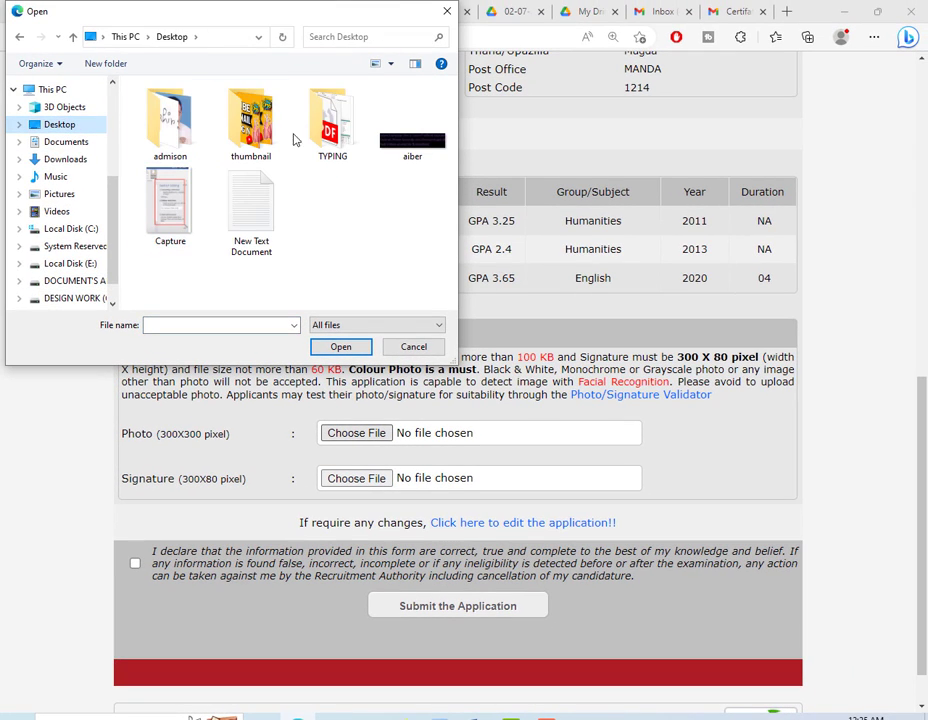
double_click(175, 130)
left_click(163, 127)
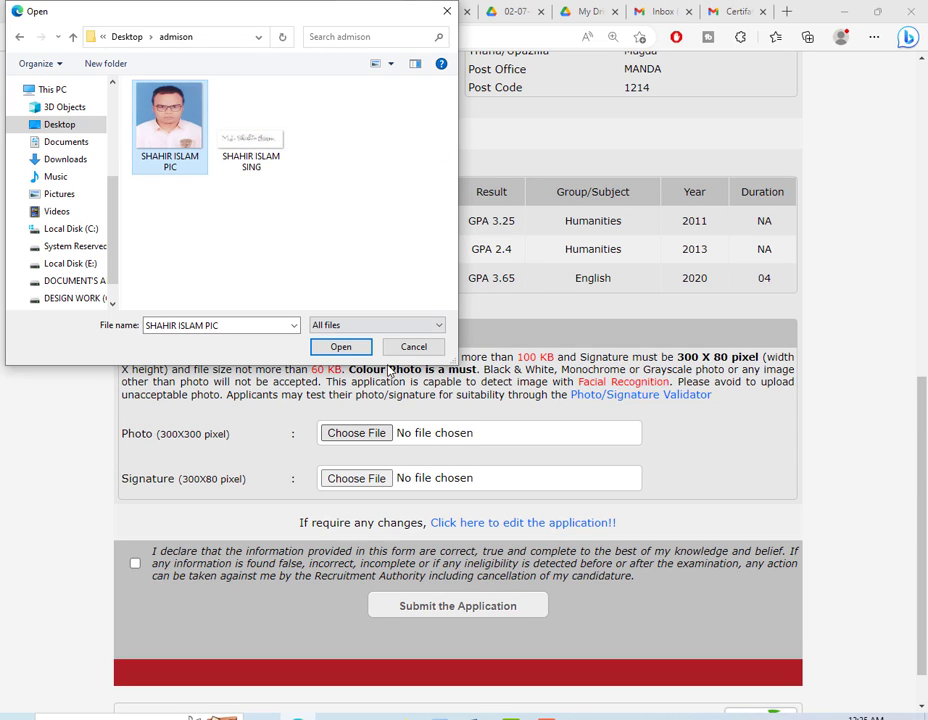
left_click(345, 347)
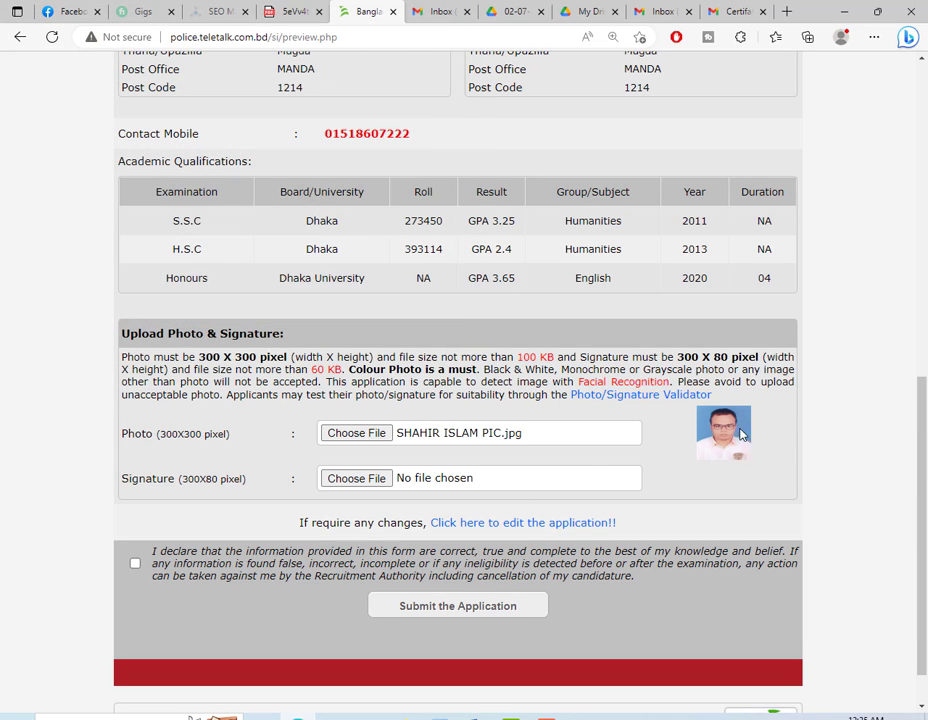
- Attach the signature image, accept the declaration, and submit the application
left_click(360, 478)
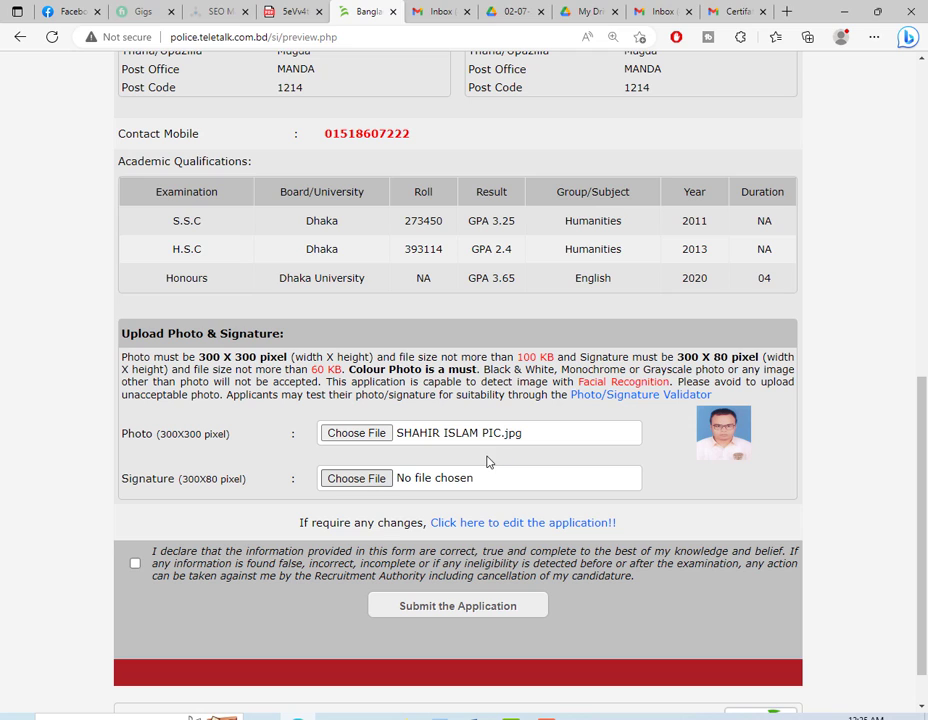
left_click(255, 132)
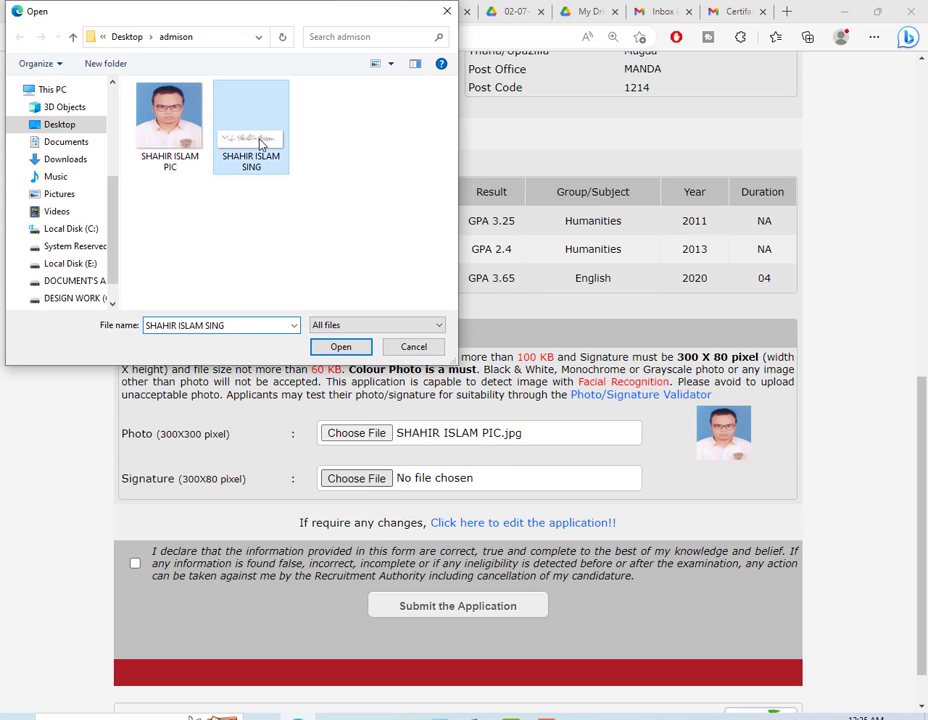
double_click(258, 136)
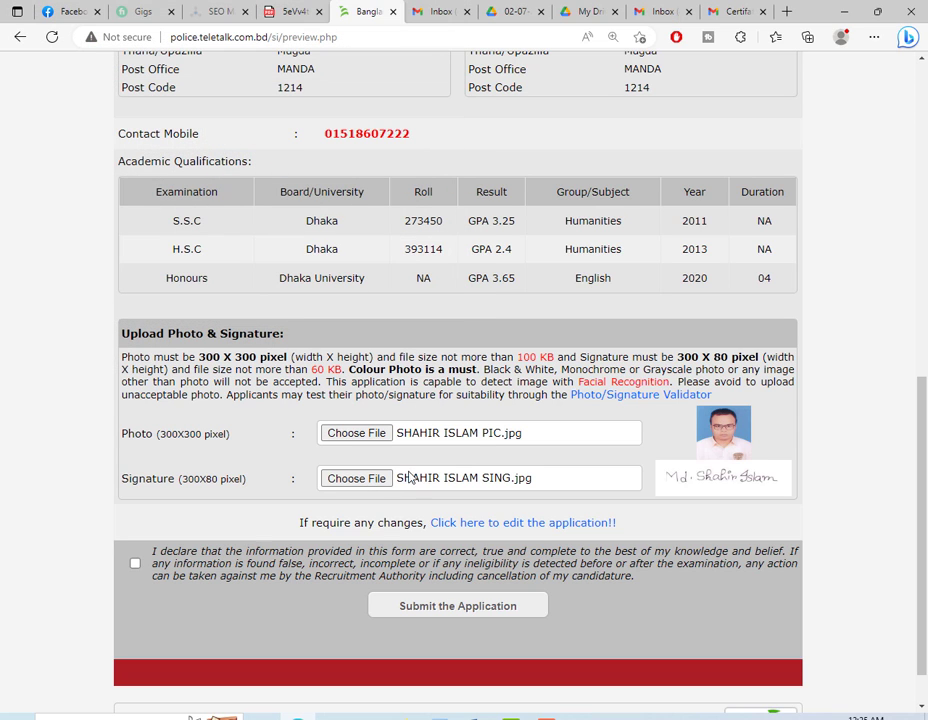
left_click(136, 565)
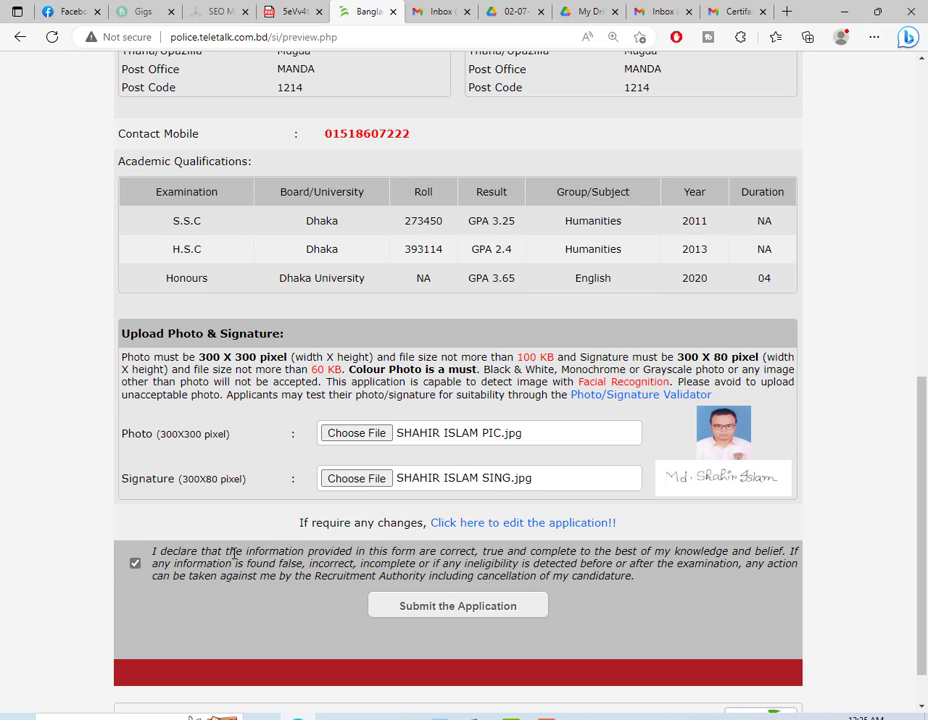
left_click(488, 607)
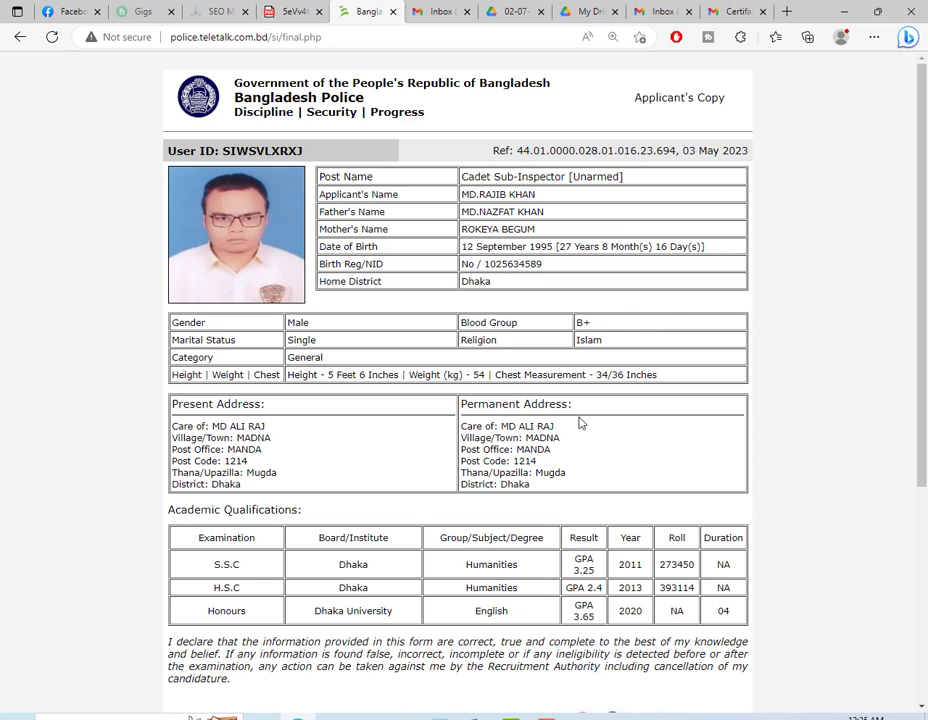
- Scroll down the Applicant's Copy and download the page
scroll(460, 345, "down", 1)
scroll(463, 373, "down", 3)
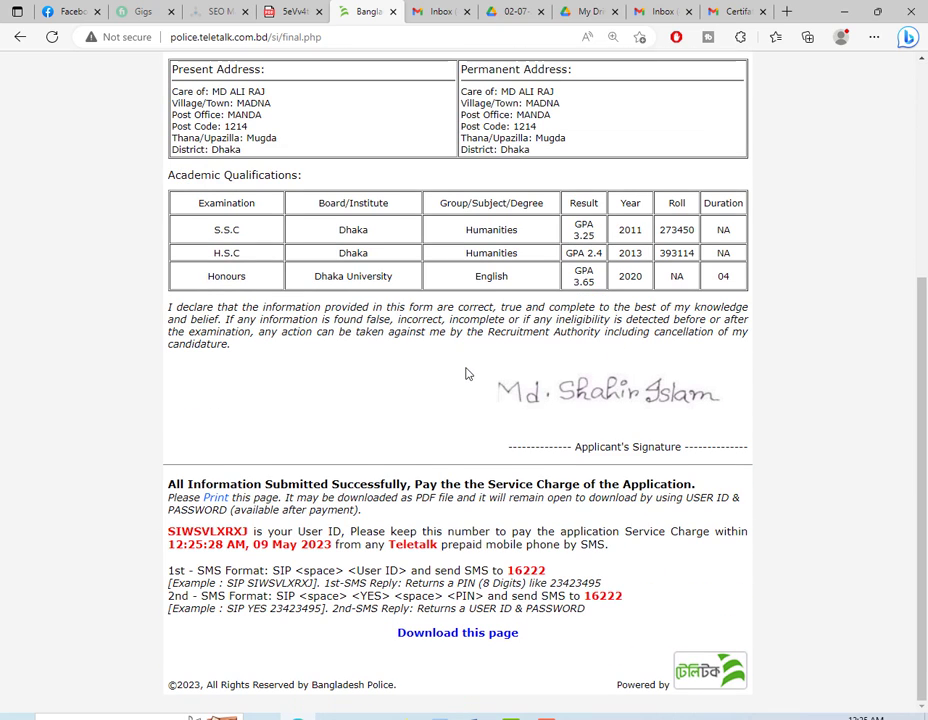
left_click(487, 638)
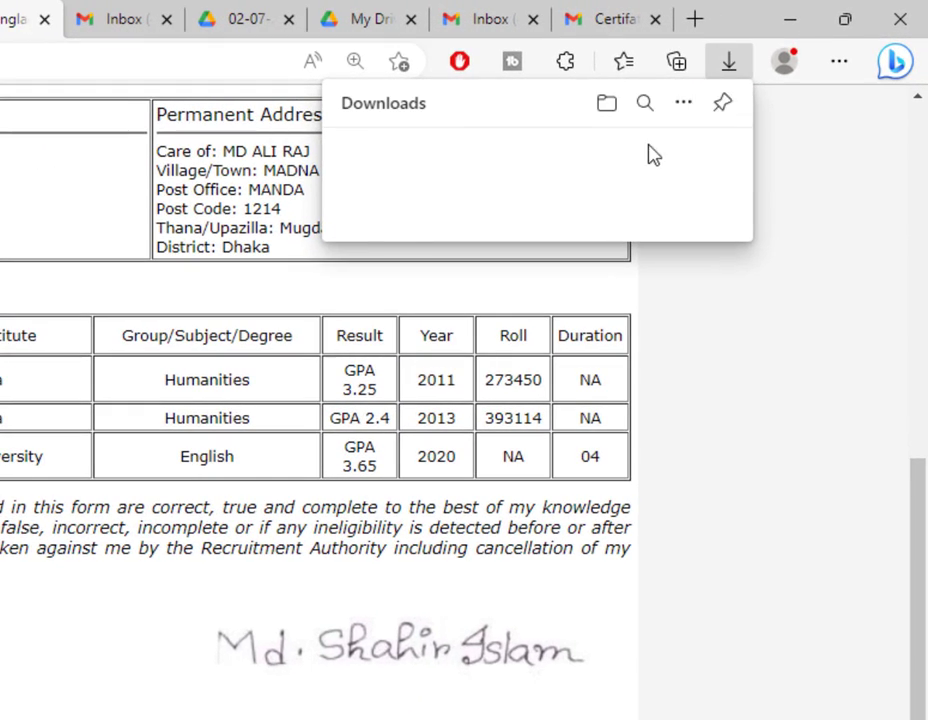
mouse_move(625, 157)
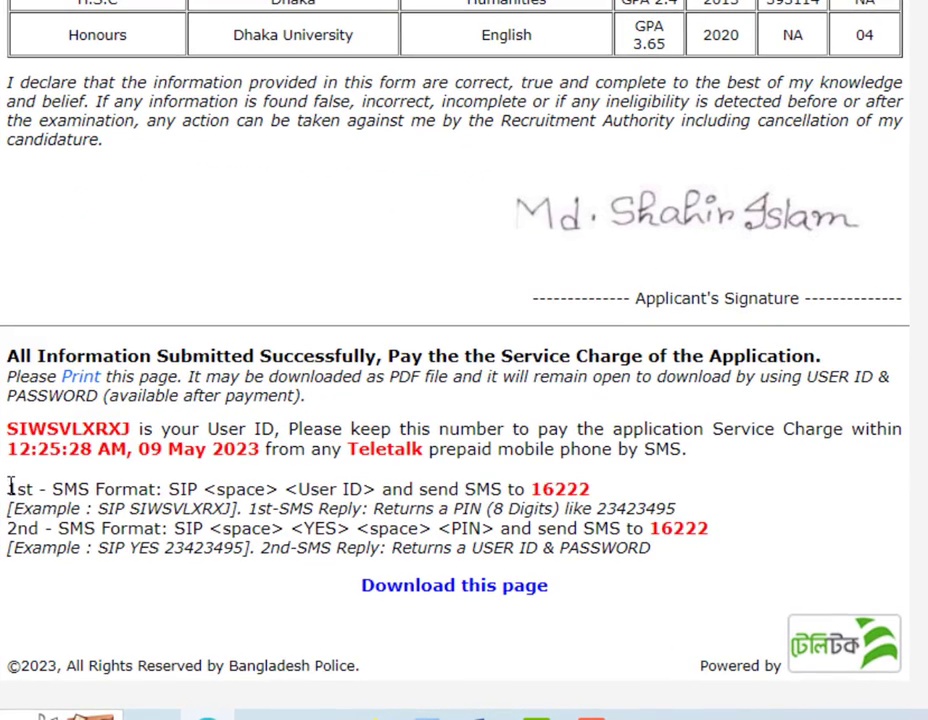
- Highlight the SMS format lines, their examples, and the number 16222 one by one
left_click_drag(10, 486, 657, 570)
left_click(640, 567)
left_click_drag(47, 489, 594, 497)
left_click(316, 488)
left_click_drag(97, 509, 655, 513)
left_click(67, 545)
left_click_drag(10, 535, 712, 533)
left_click(660, 550)
left_click_drag(130, 550, 400, 555)
left_click(62, 364)
left_click_drag(532, 489, 642, 493)
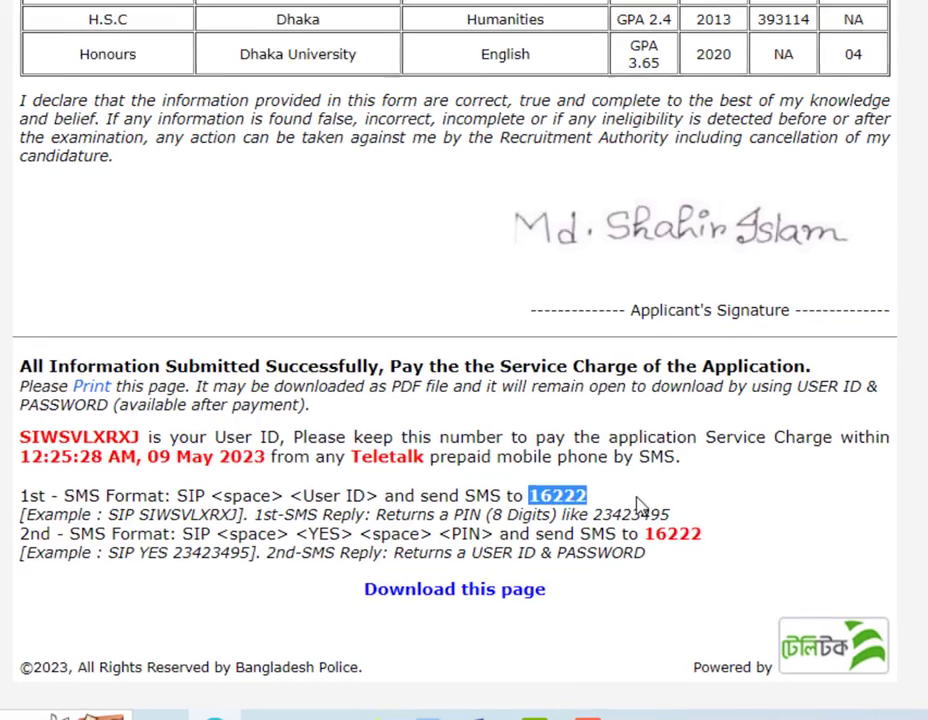
left_click(710, 507)
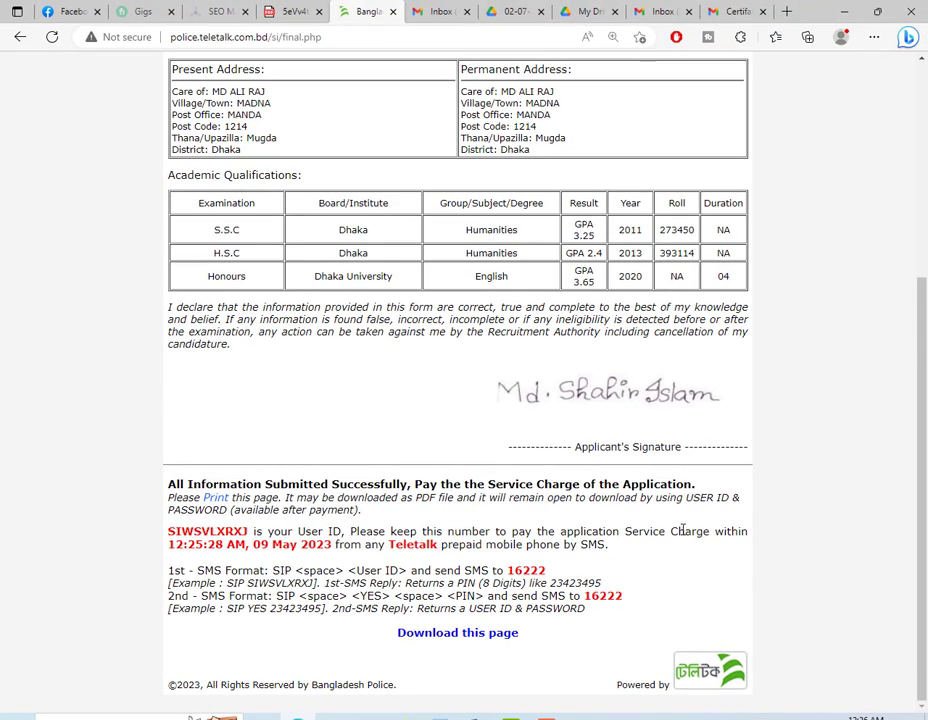